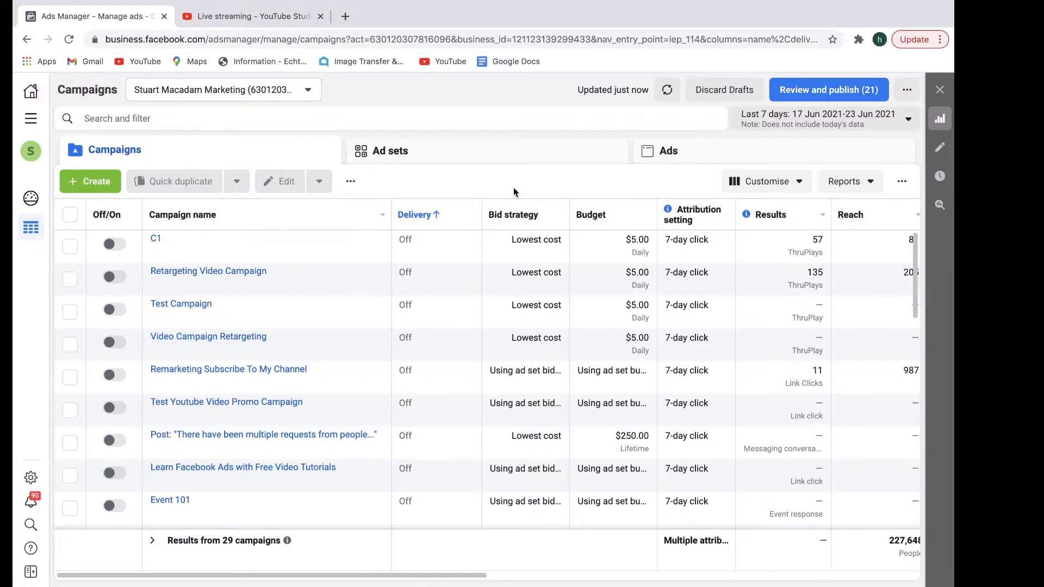
Step: Create a new Video Views campaign named C1, with an ad set named AS1 and an ad named Ad
click(92, 183)
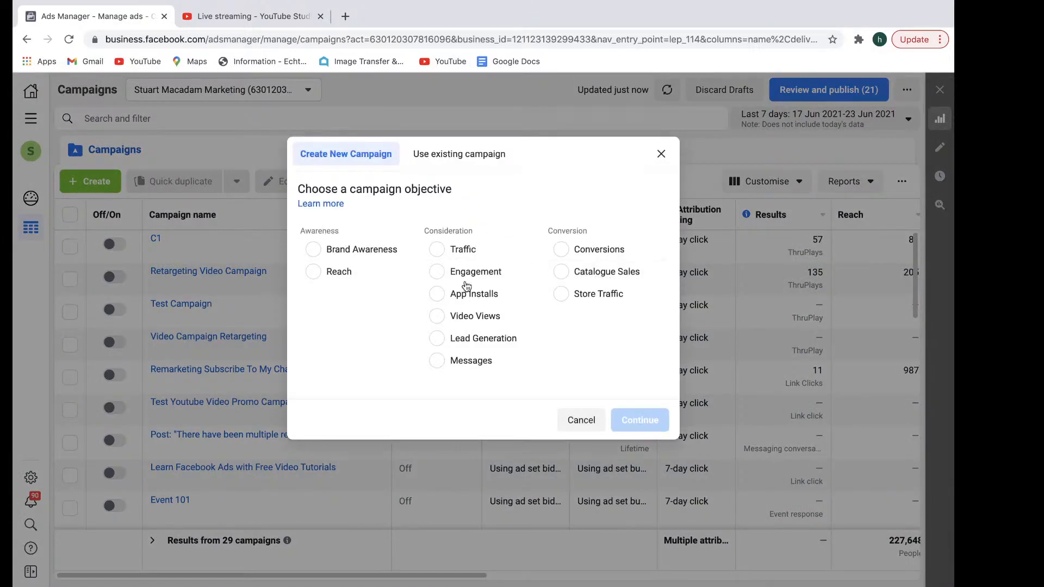
click(435, 320)
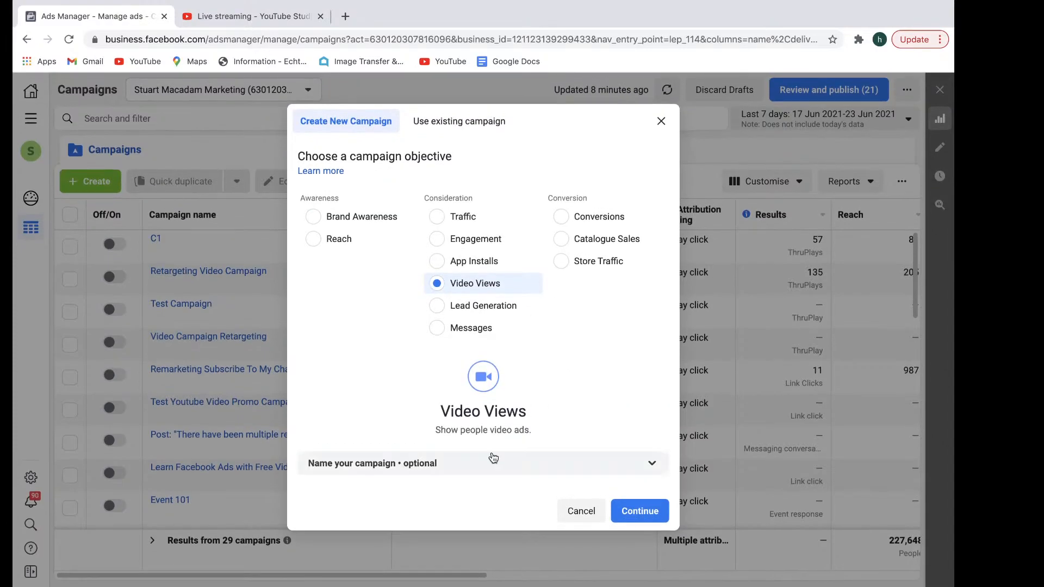
click(488, 463)
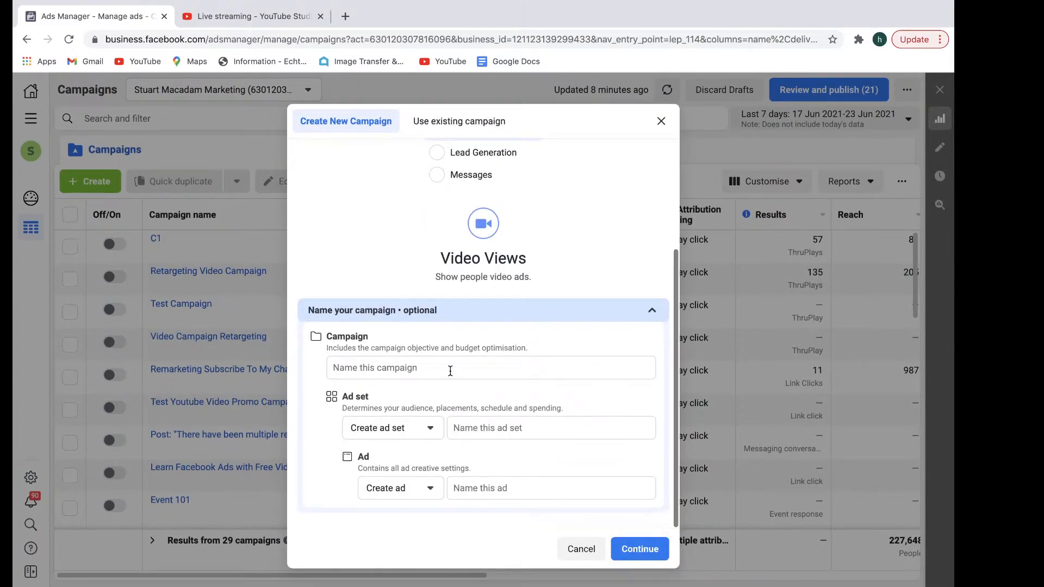
click(450, 370)
text(C1)
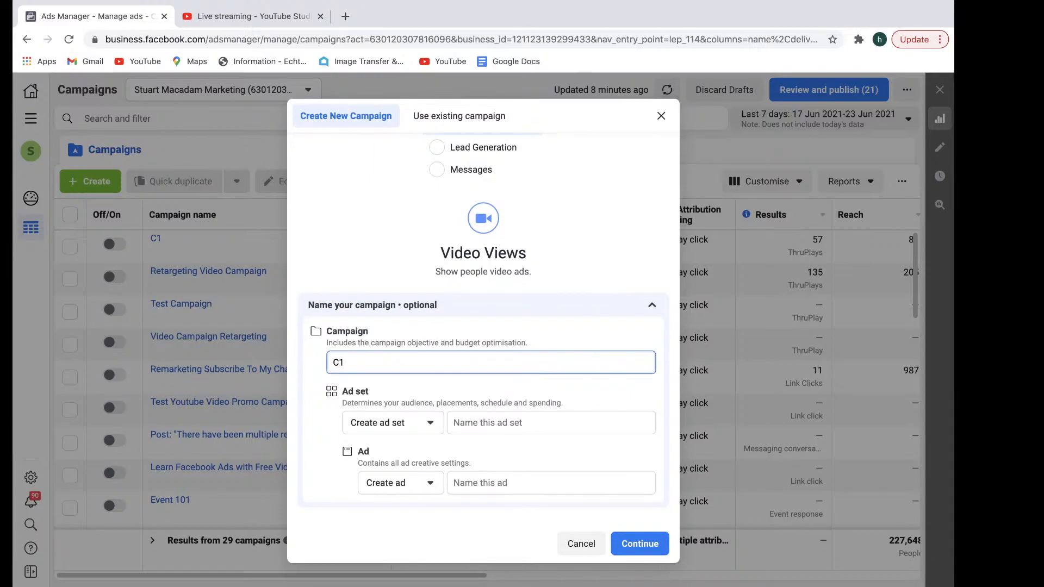
click(523, 425)
text(AS11)
click(505, 490)
text(Ad)
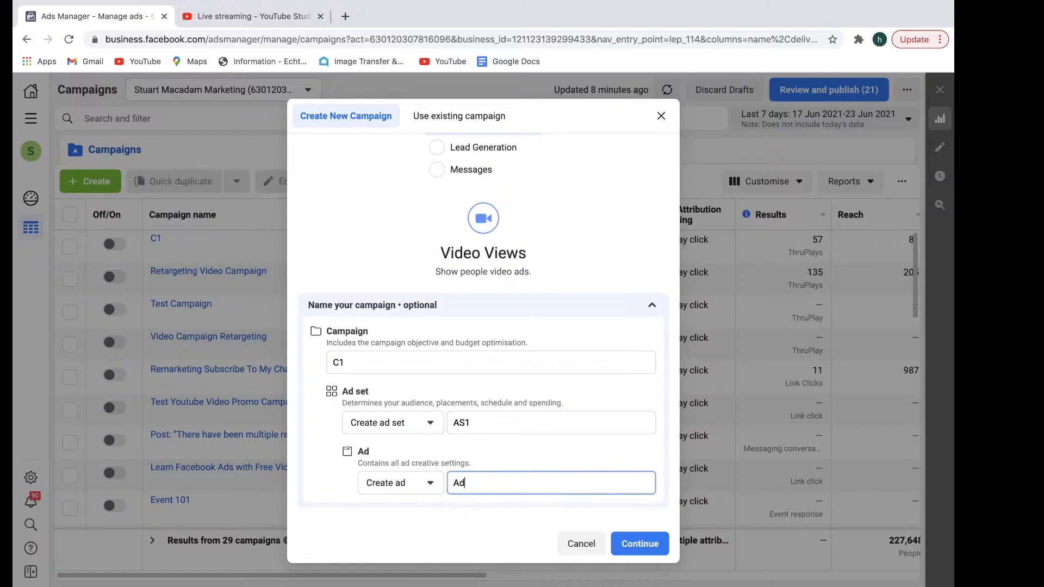
click(647, 546)
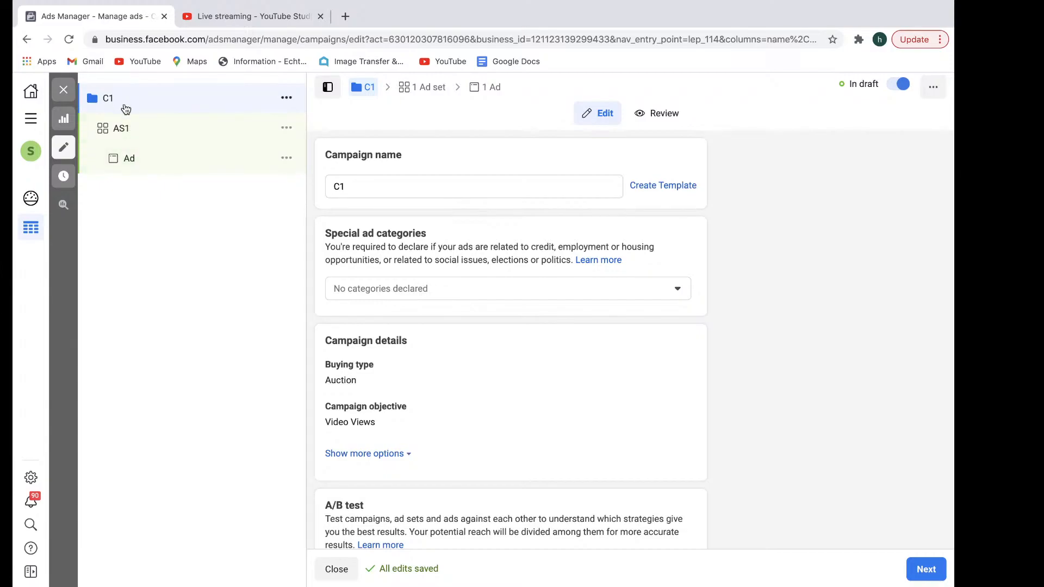
Step: Add the existing 720 × 720 "First Time Buyers" account video to the ad Ad, keeping the original crop for all placements
click(129, 163)
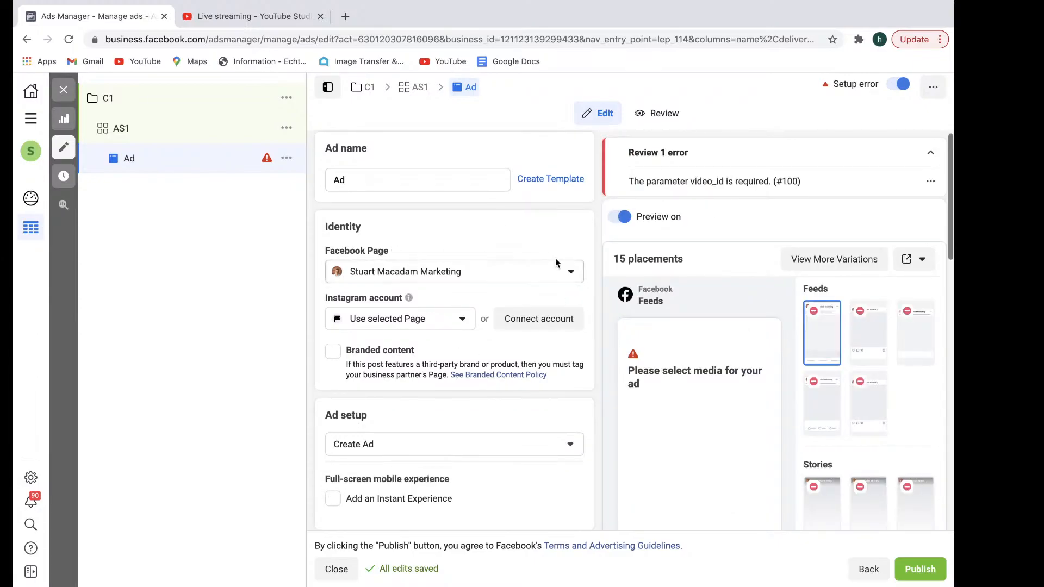
scroll(576, 279, down, 3)
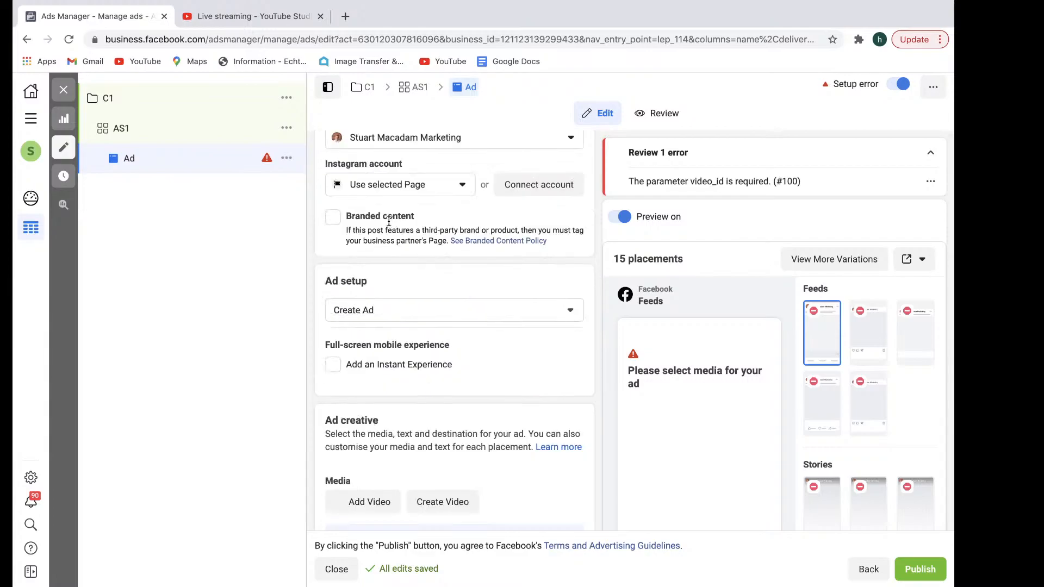
scroll(361, 141, up, 1)
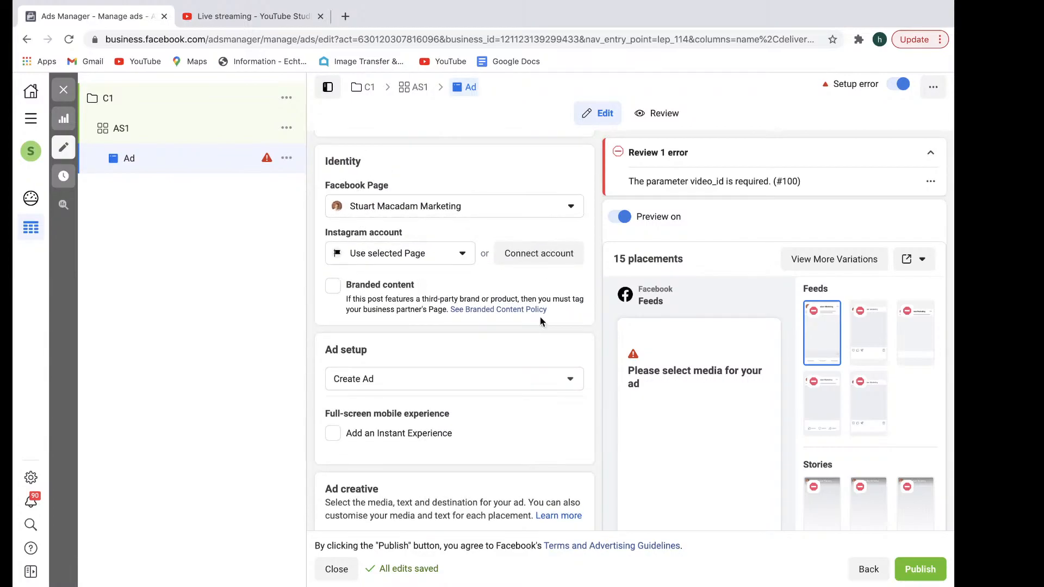
scroll(541, 321, down, 1)
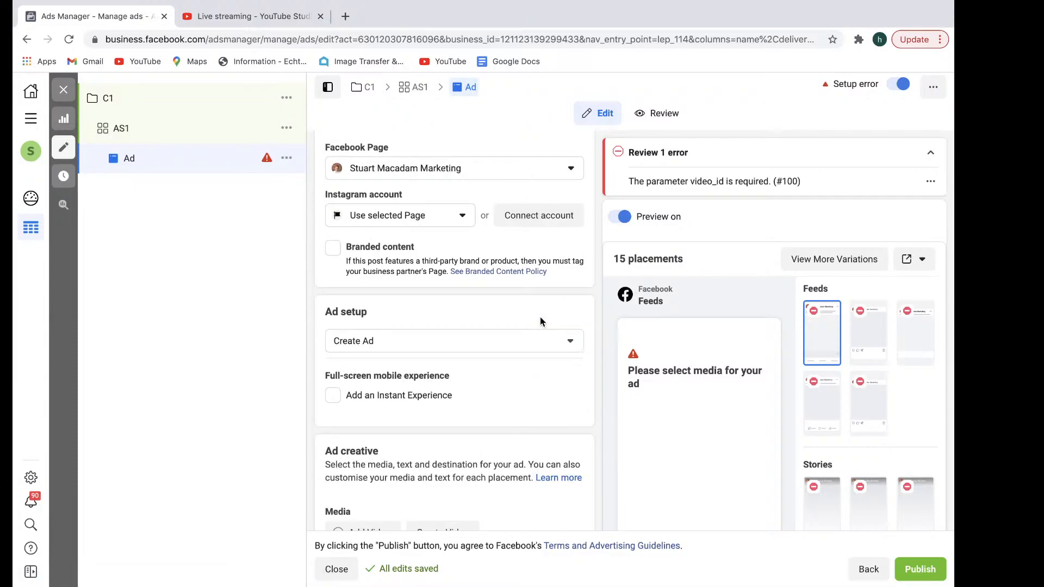
scroll(540, 321, down, 6)
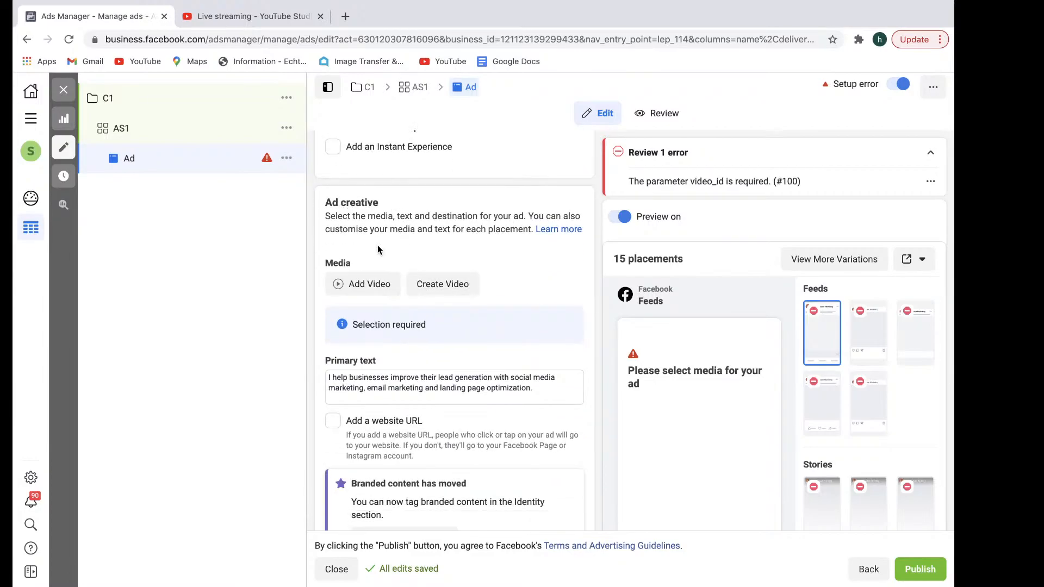
click(358, 289)
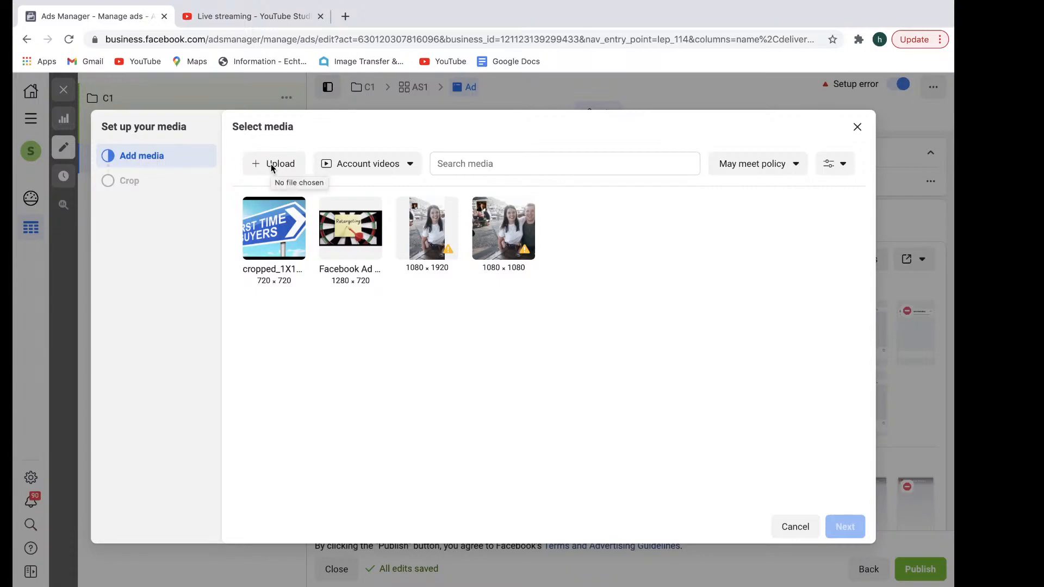
click(275, 248)
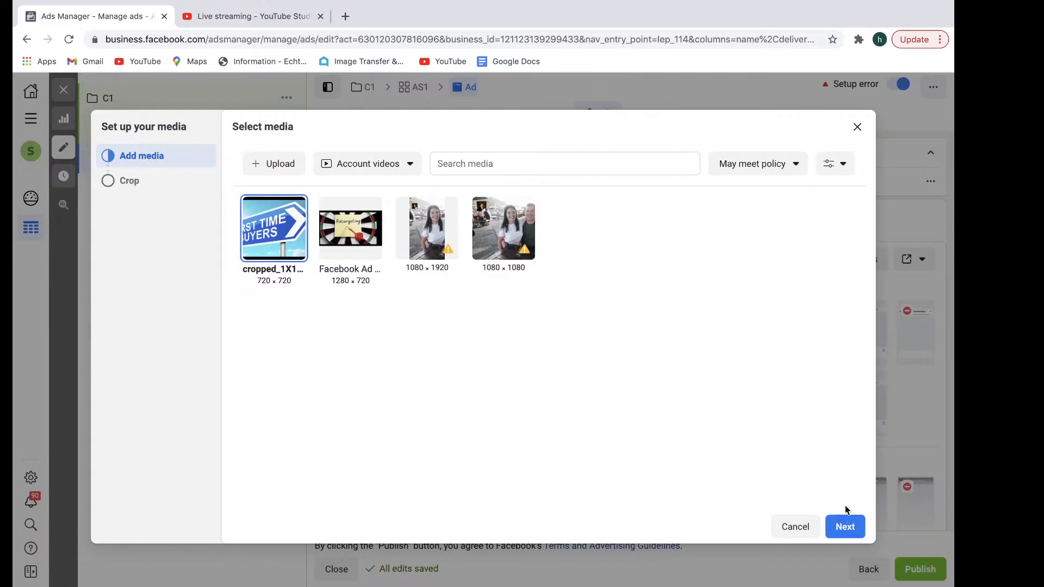
click(845, 526)
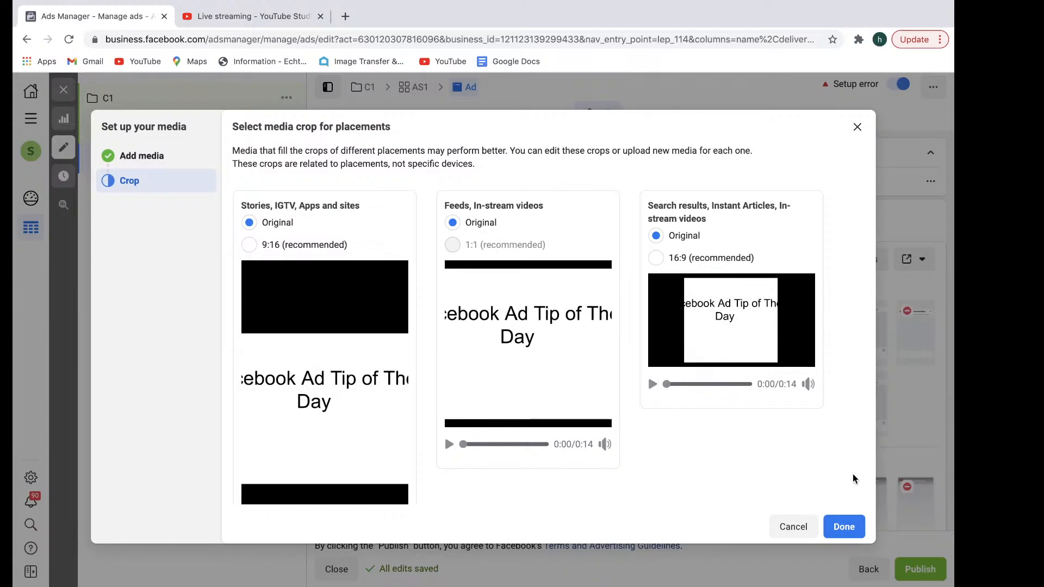
click(842, 530)
click(841, 530)
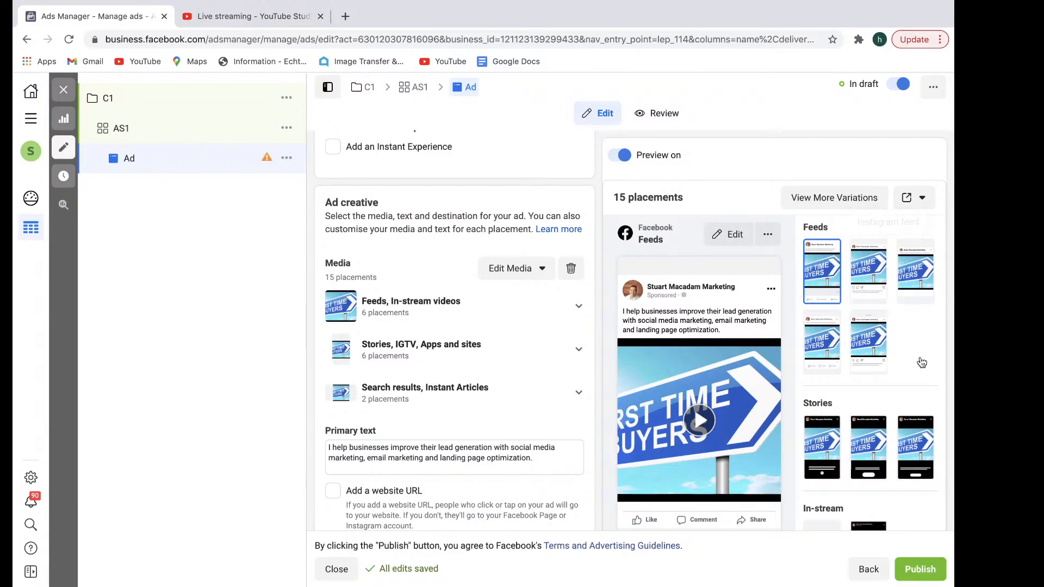
Step: Review the ad's placement previews and the manual thumbnail choices for its video, leaving the video editor without saving
scroll(921, 405, down, 3)
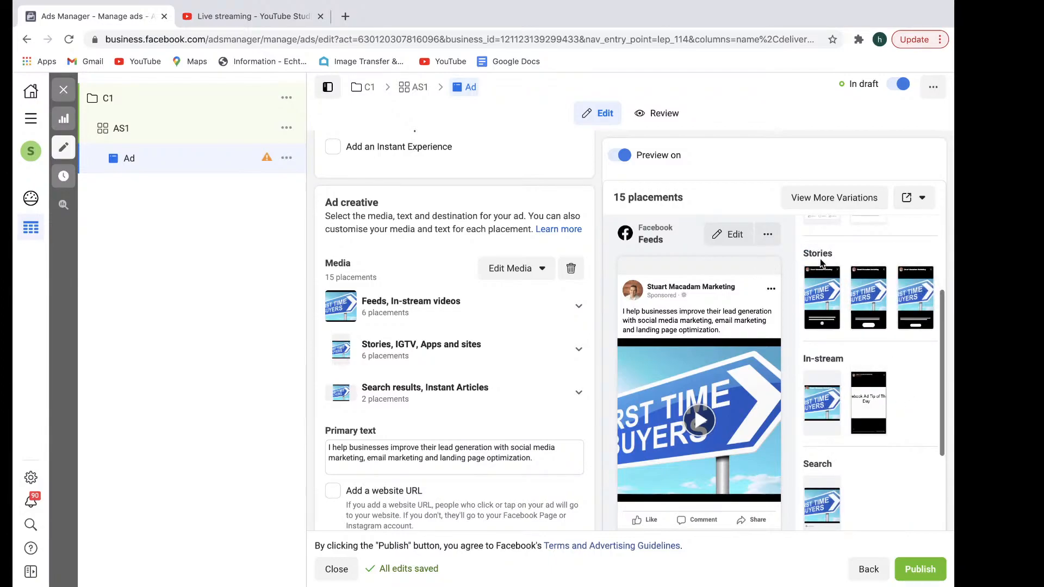
scroll(793, 281, up, 2)
scroll(592, 336, down, 1)
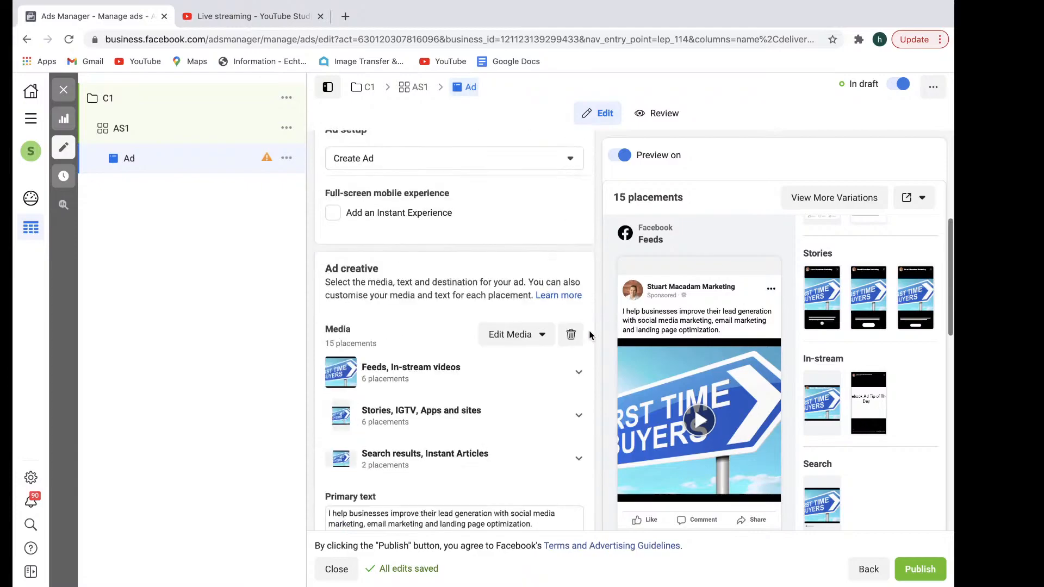
scroll(592, 336, down, 2)
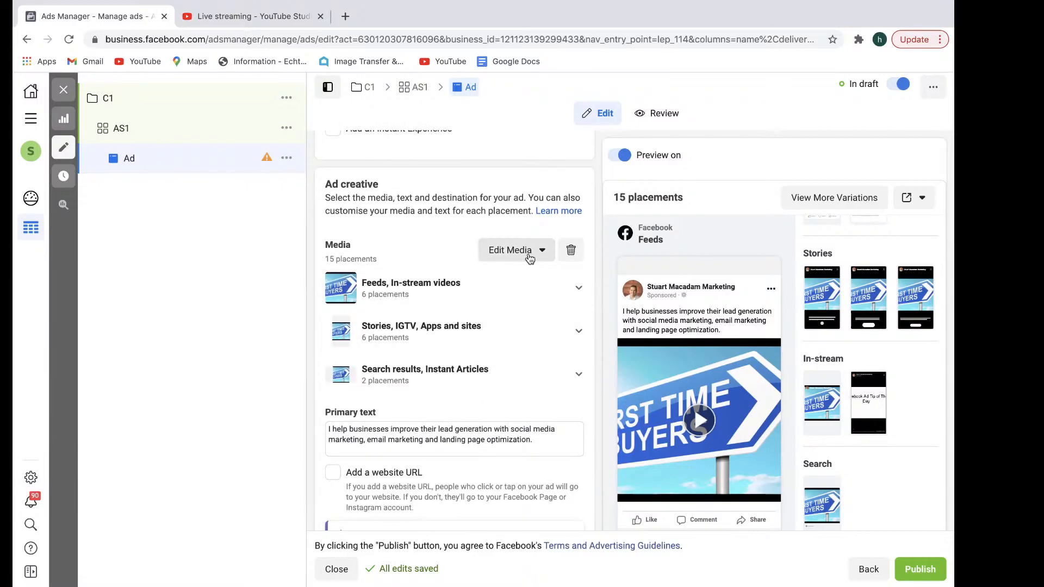
click(530, 253)
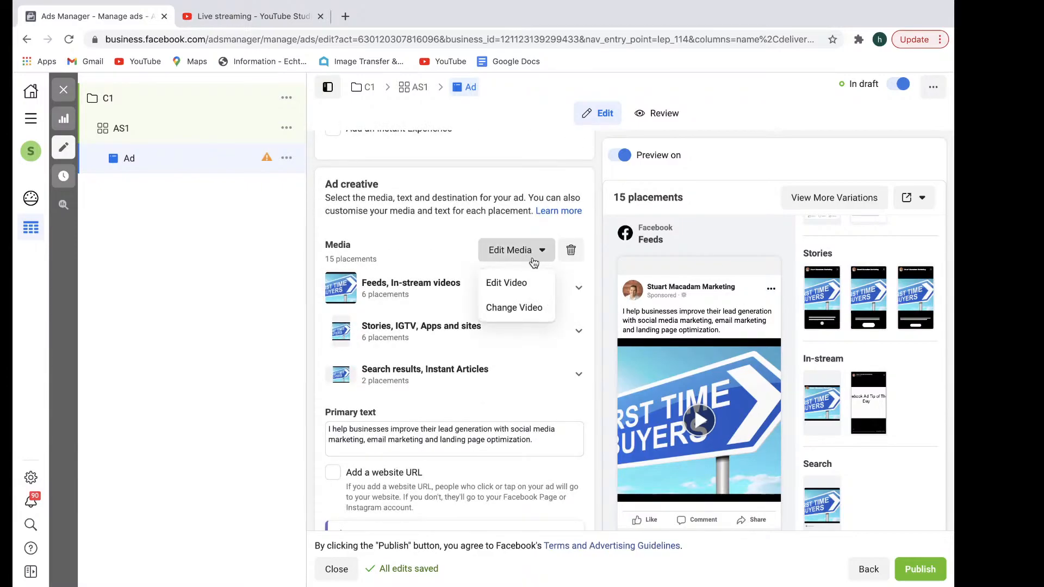
click(519, 287)
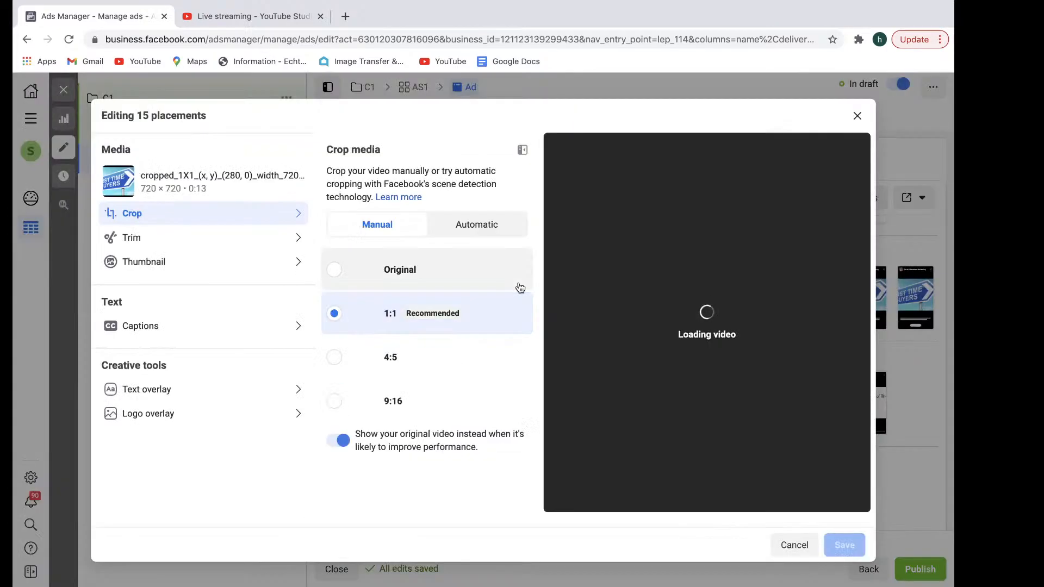
click(191, 265)
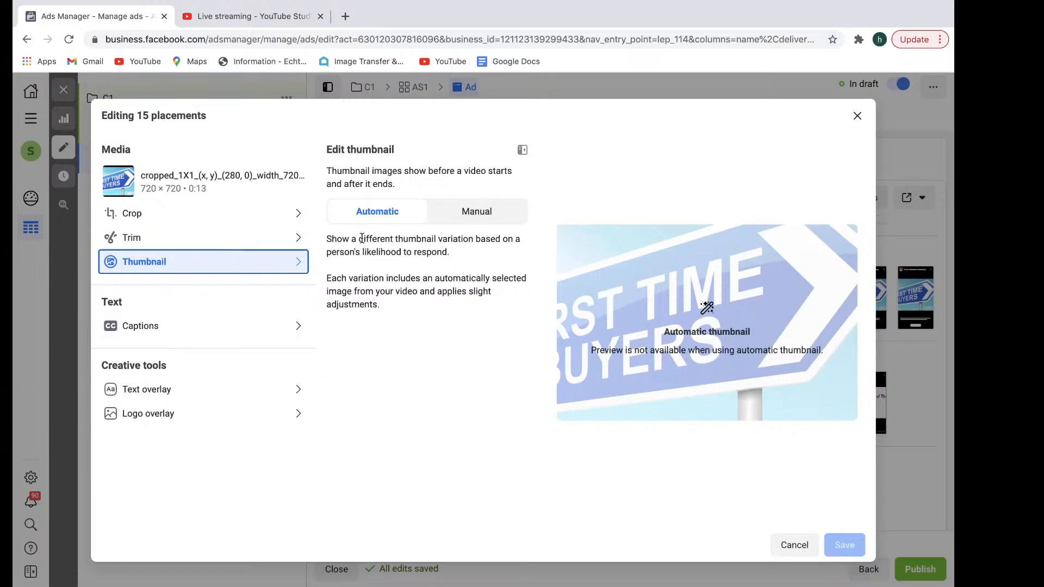
click(461, 222)
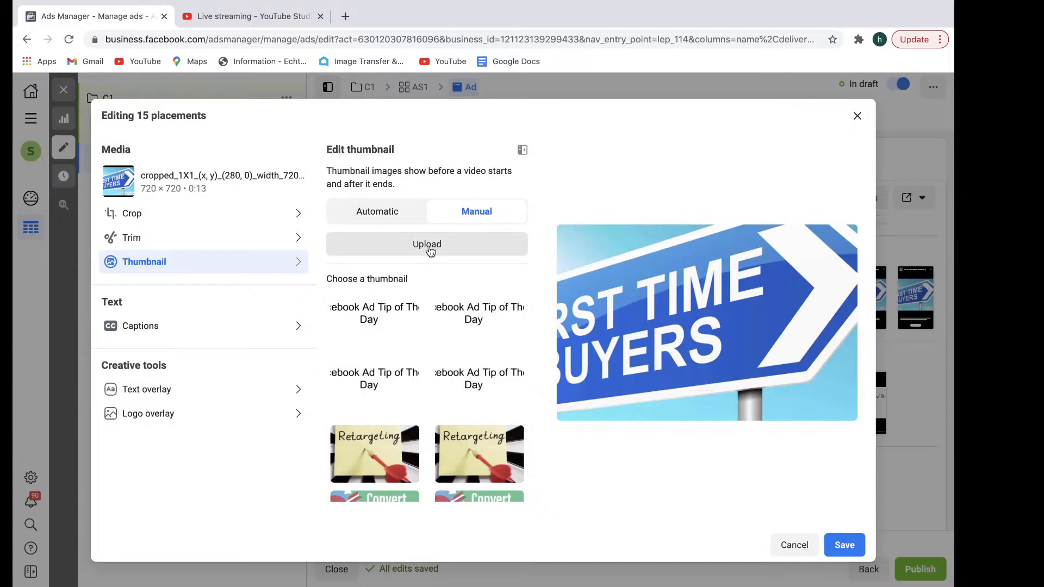
scroll(411, 383, down, 3)
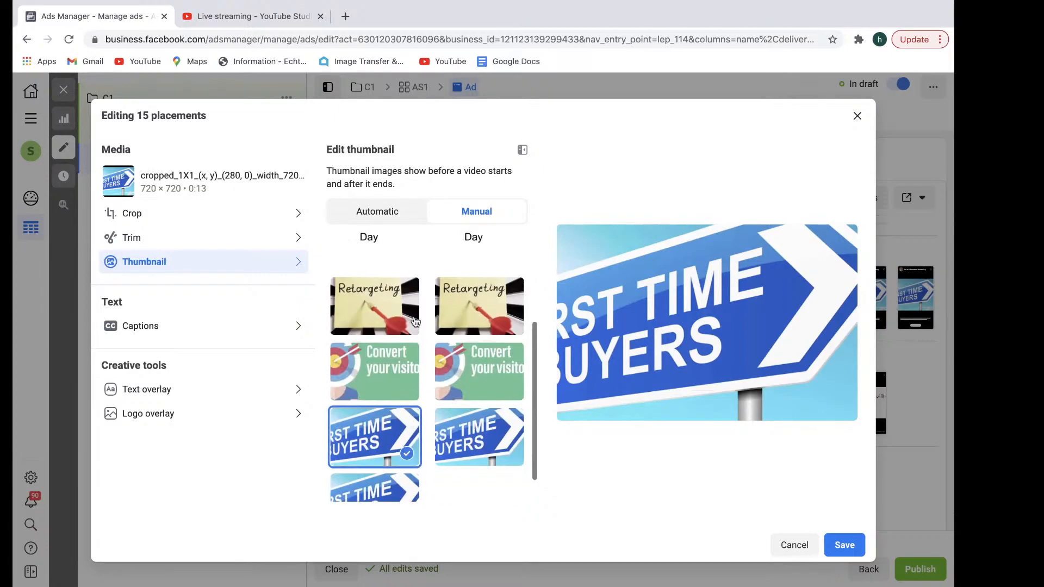
scroll(427, 323, up, 3)
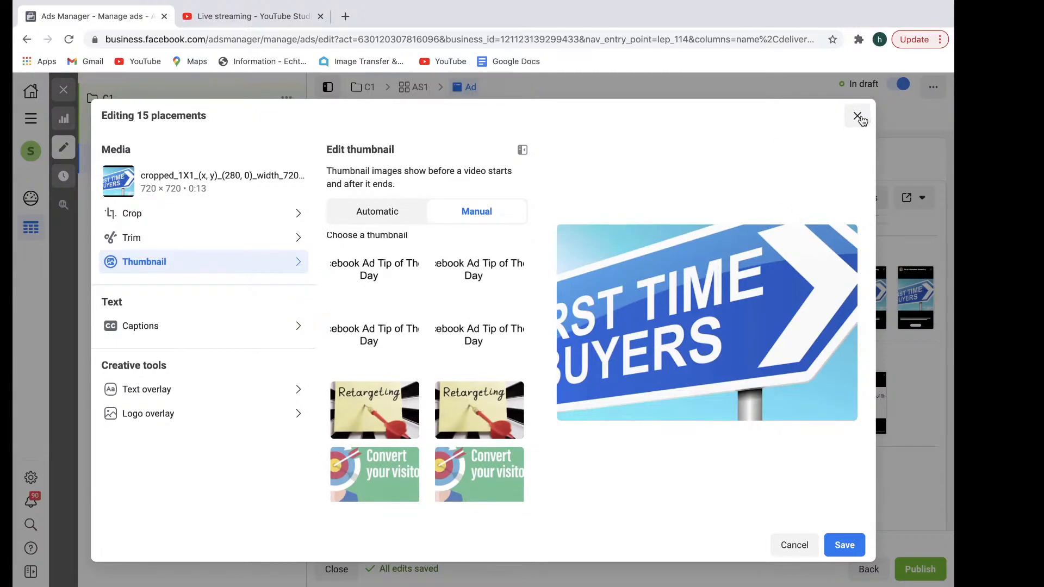
click(794, 545)
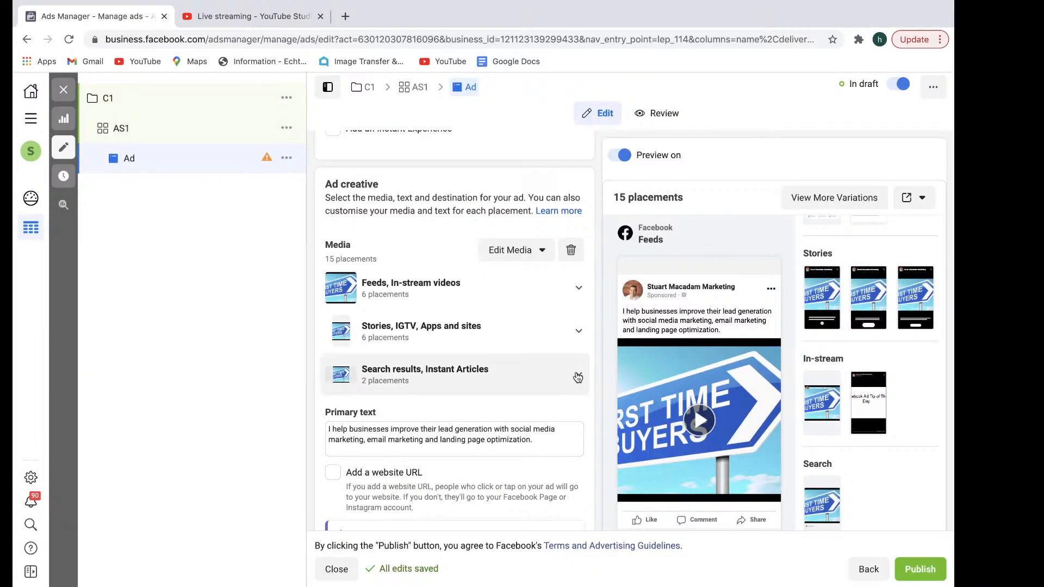
Step: Replace the ad's primary text with "Attention business owners & marketers. Here's a quick video about why retargeting matters. Watch it now."
scroll(579, 375, down, 3)
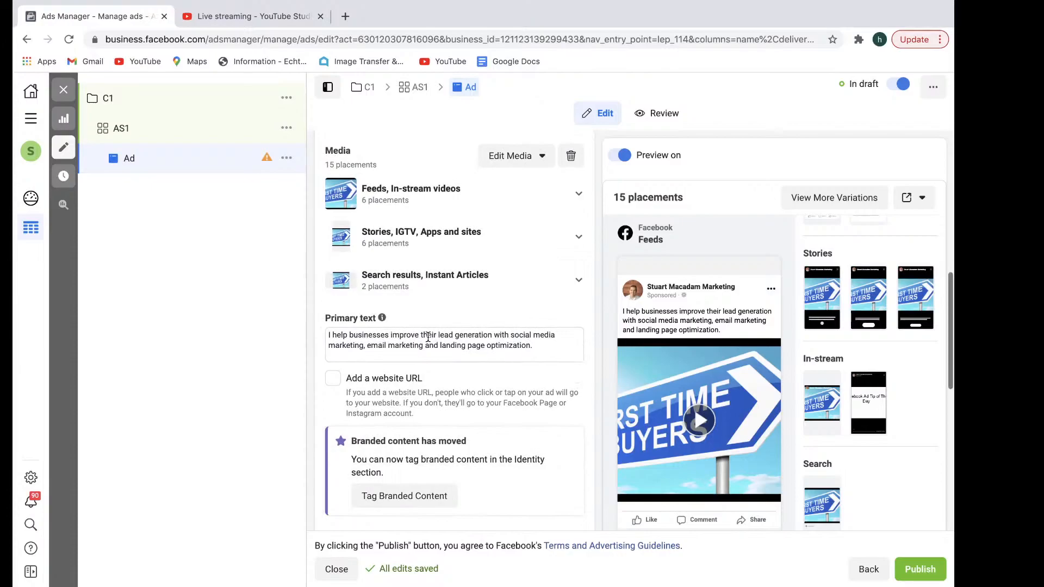
drag(541, 345, 304, 338)
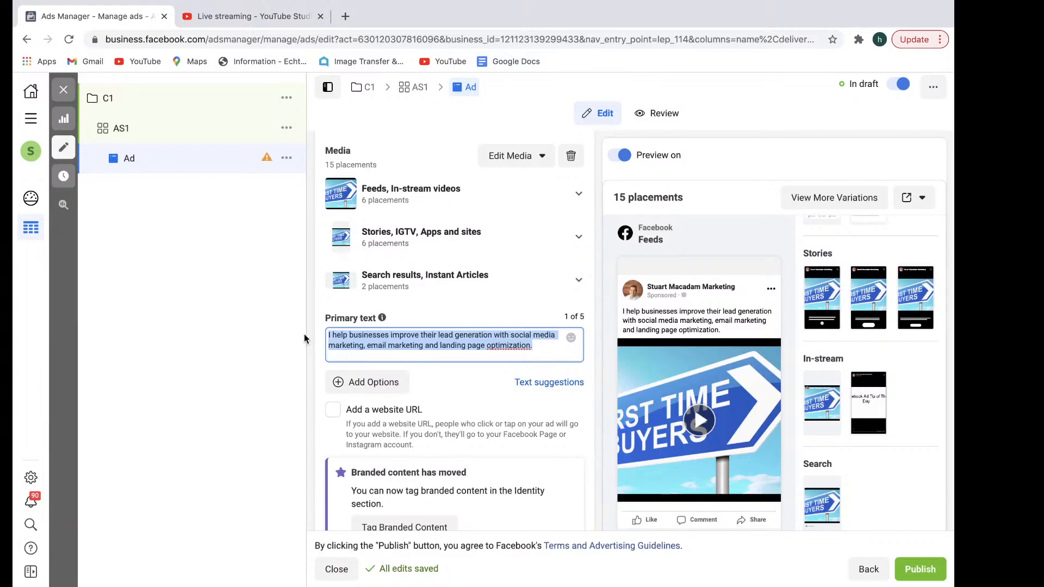
text(A)
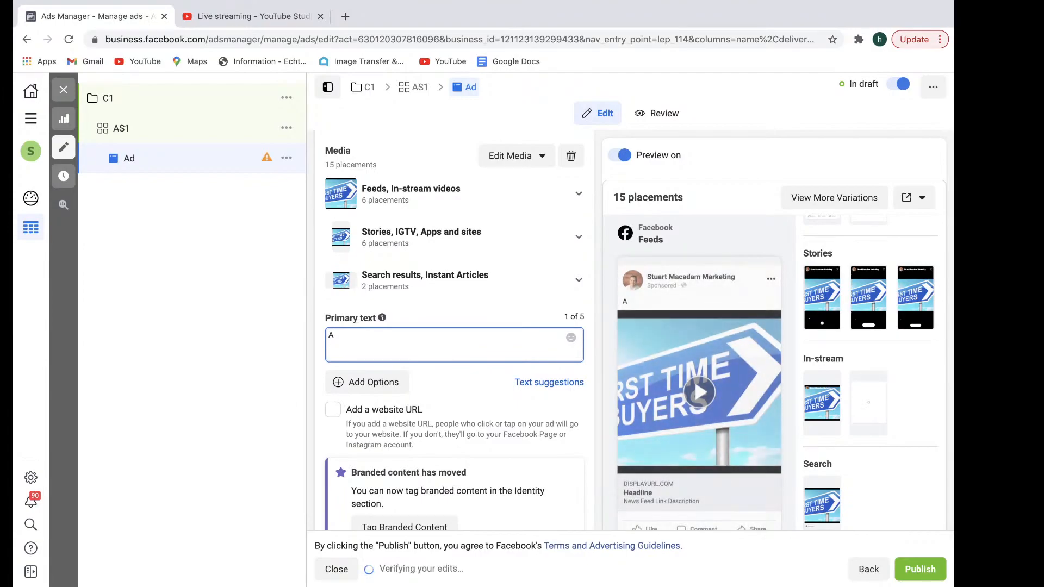
text(ttention )
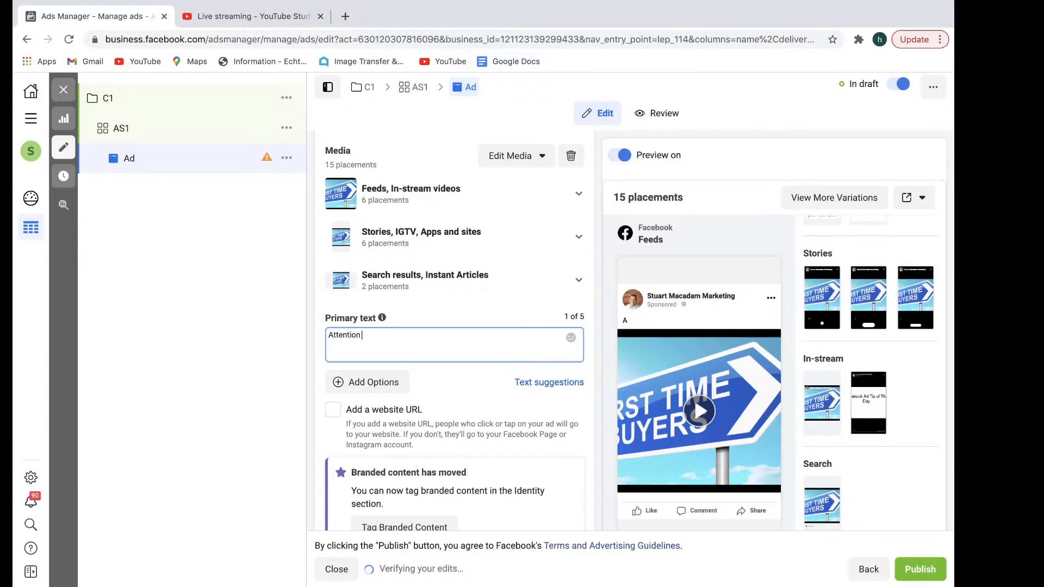
text(business owne)
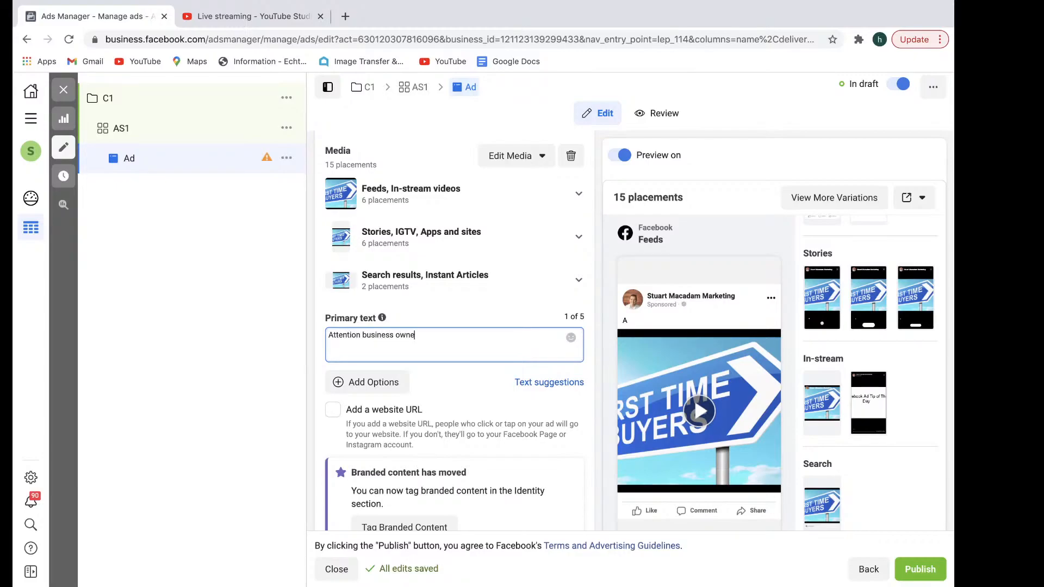
text(rs & marketers. Here's a quick video about why retar)
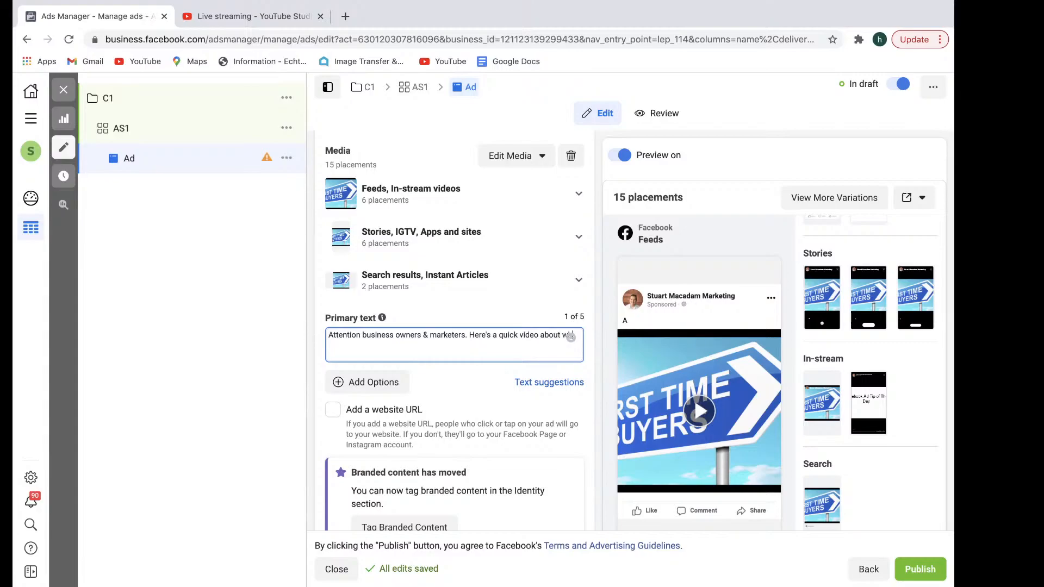
text(ing matters)
text(. Wat)
text(ch it n)
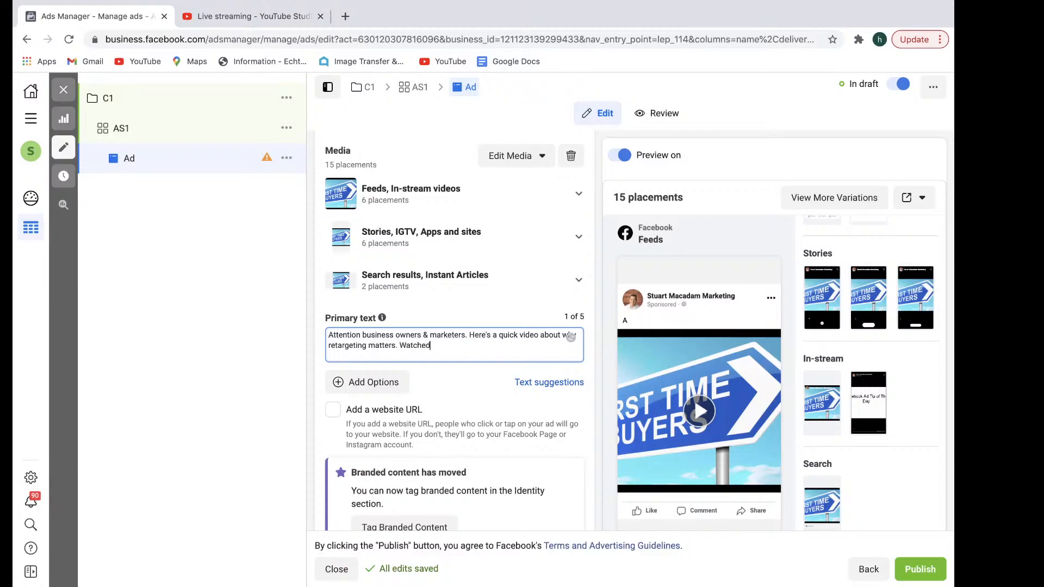
text(ow .)
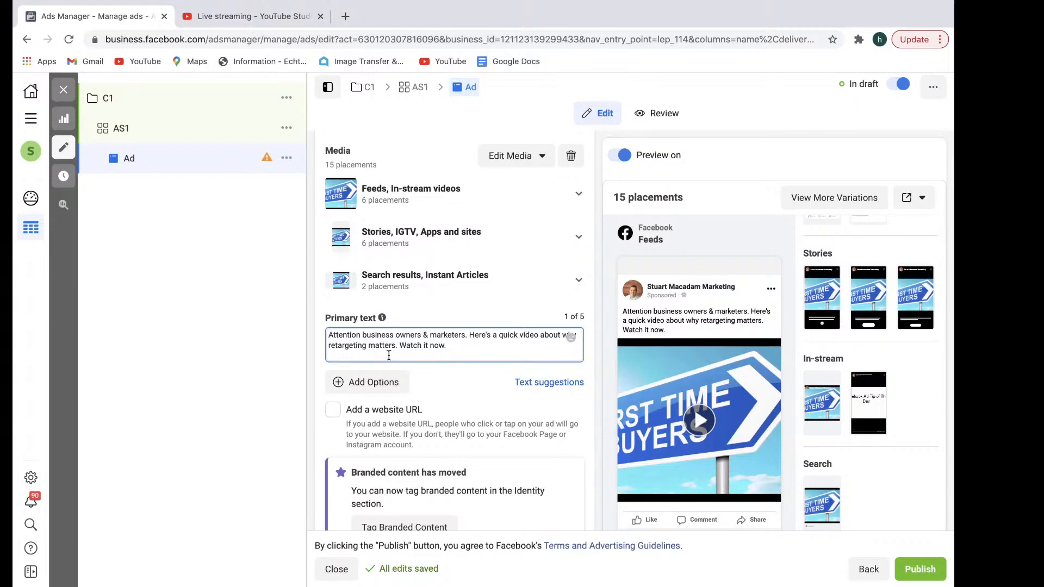
scroll(511, 367, down, 3)
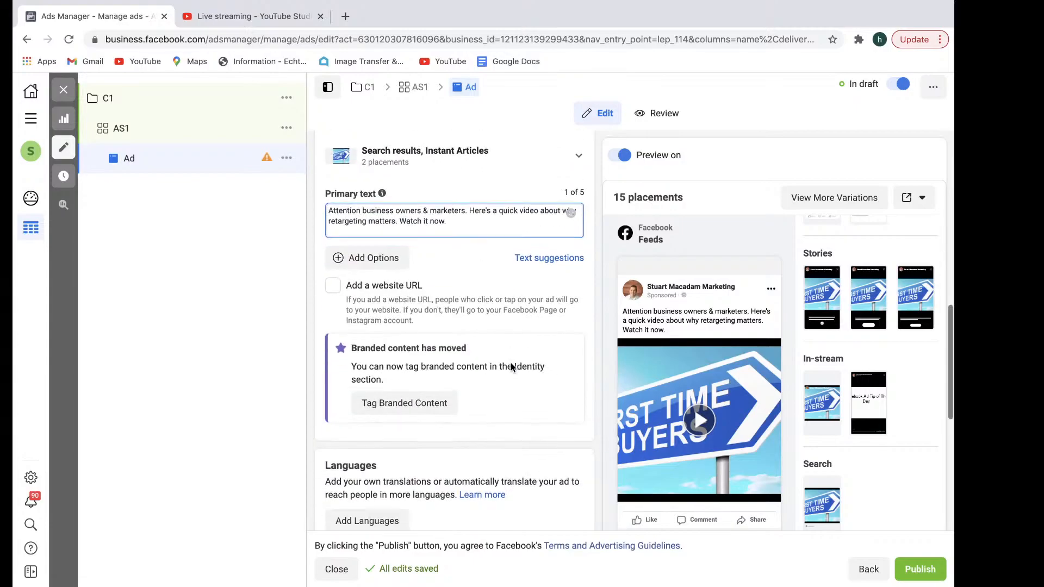
scroll(527, 299, down, 6)
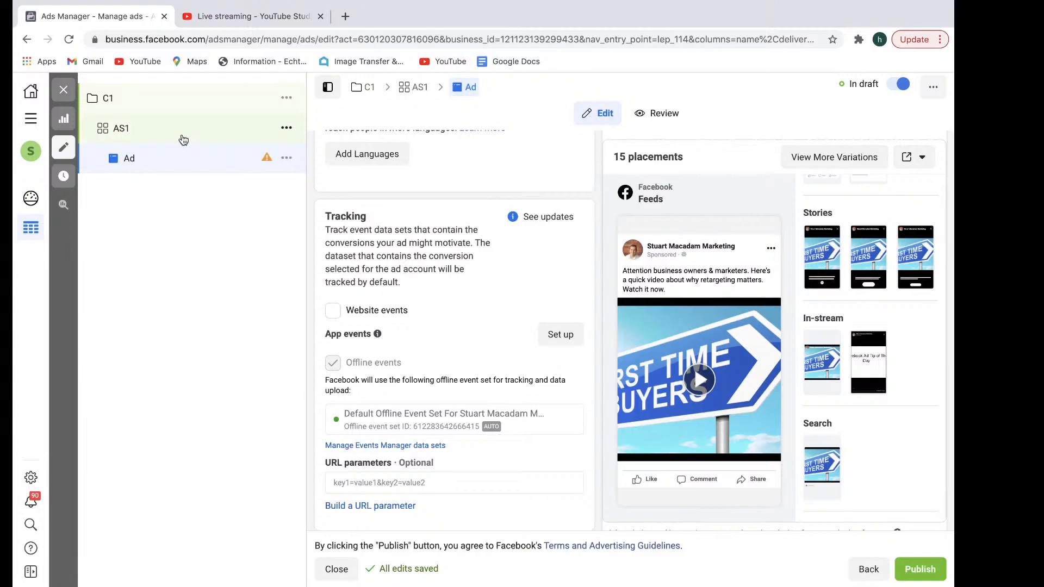
Step: In ad set AS1, choose ThruPlay as the optimisation for ad delivery
click(121, 132)
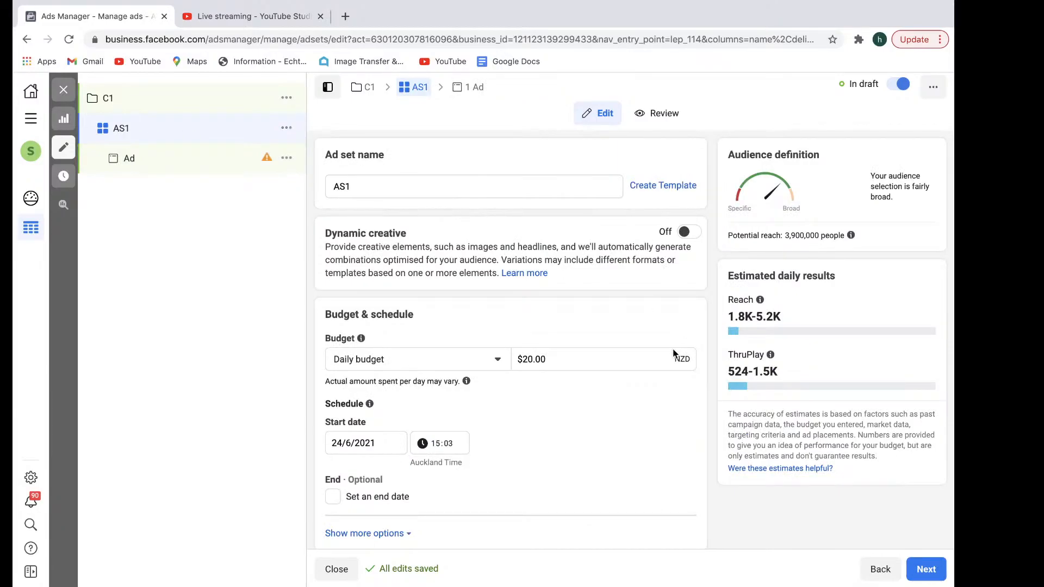
click(534, 363)
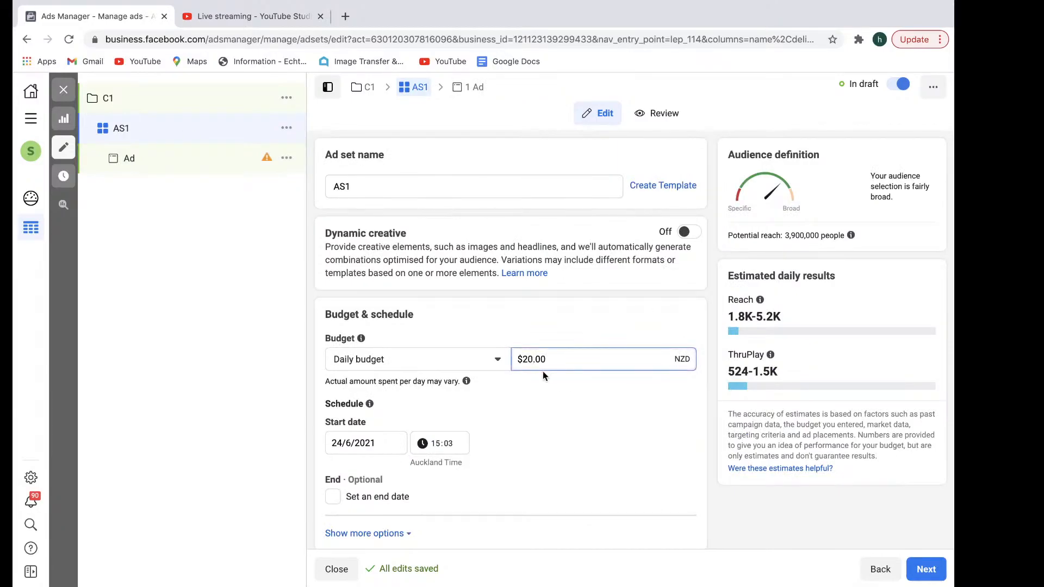
scroll(543, 371, down, 15)
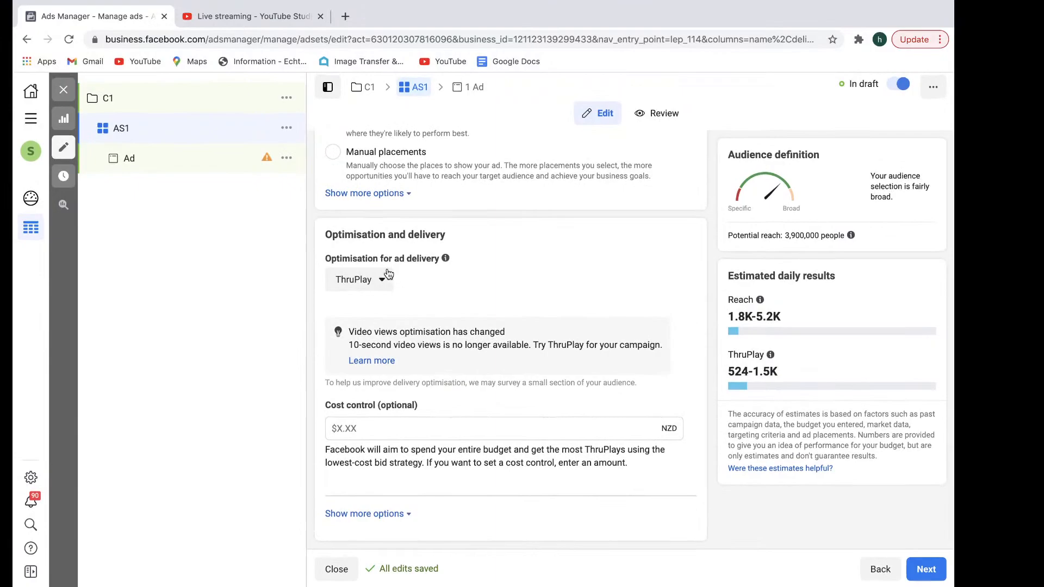
click(380, 280)
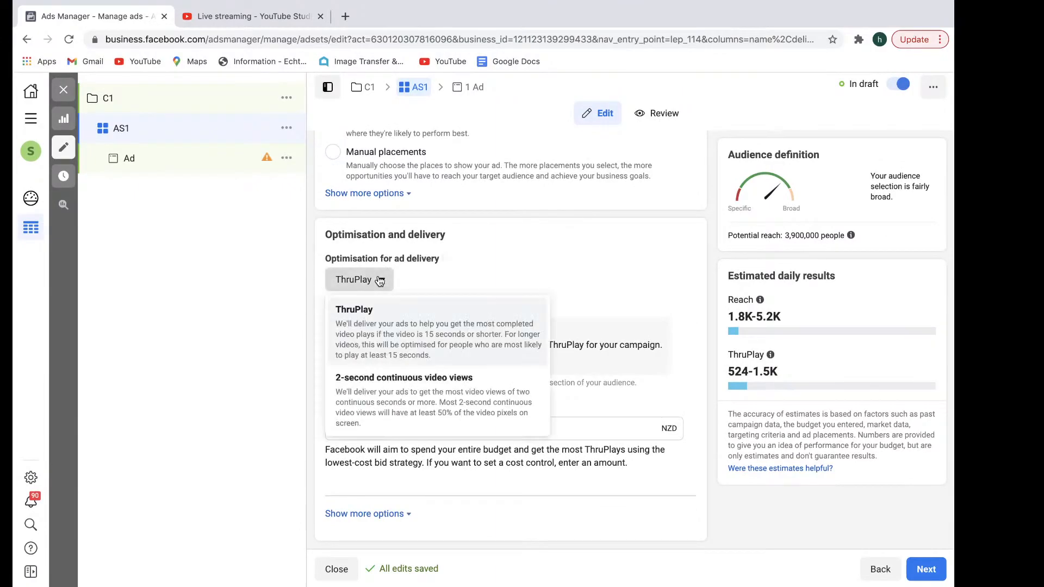
click(389, 342)
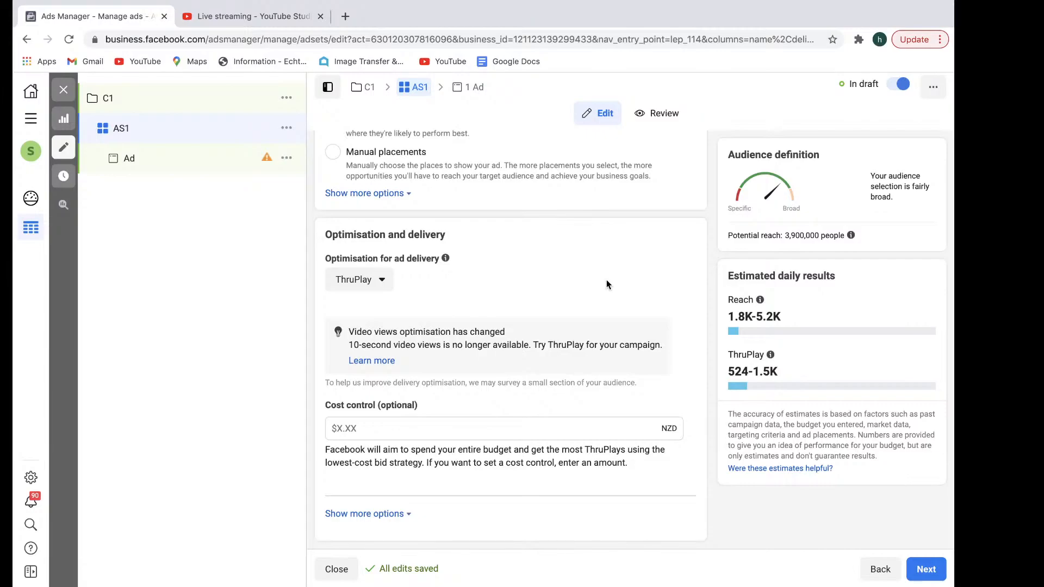
Step: Add Business Page admins to the detailed targeting of ad set AS1
scroll(606, 279, up, 3)
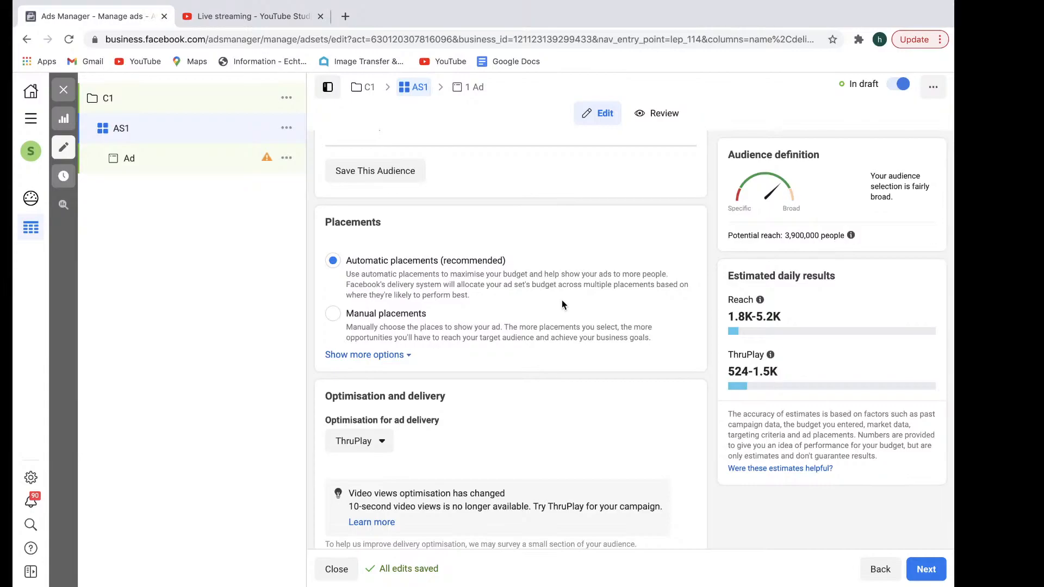
scroll(563, 305, up, 6)
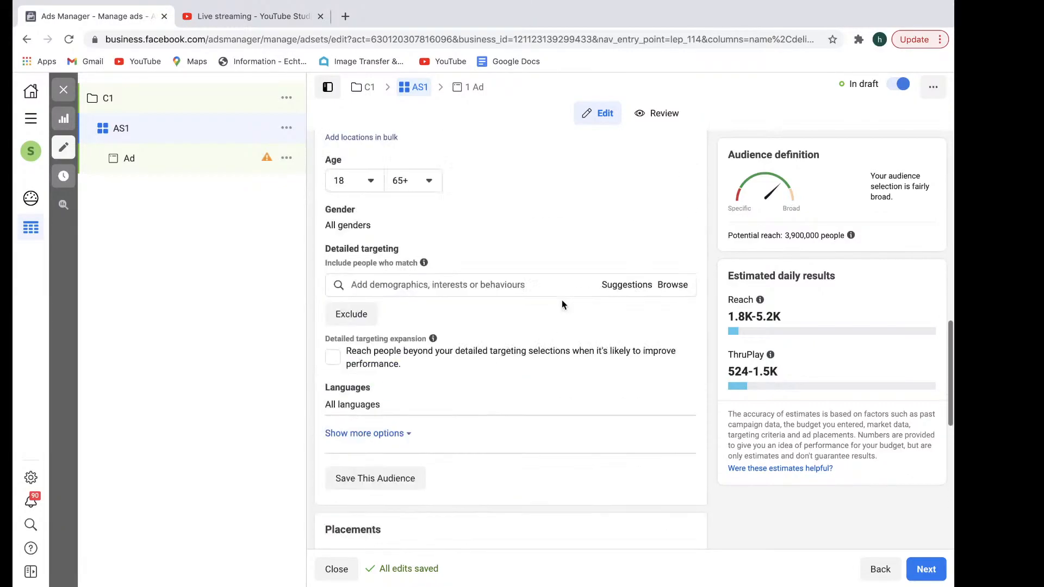
scroll(562, 304, up, 1)
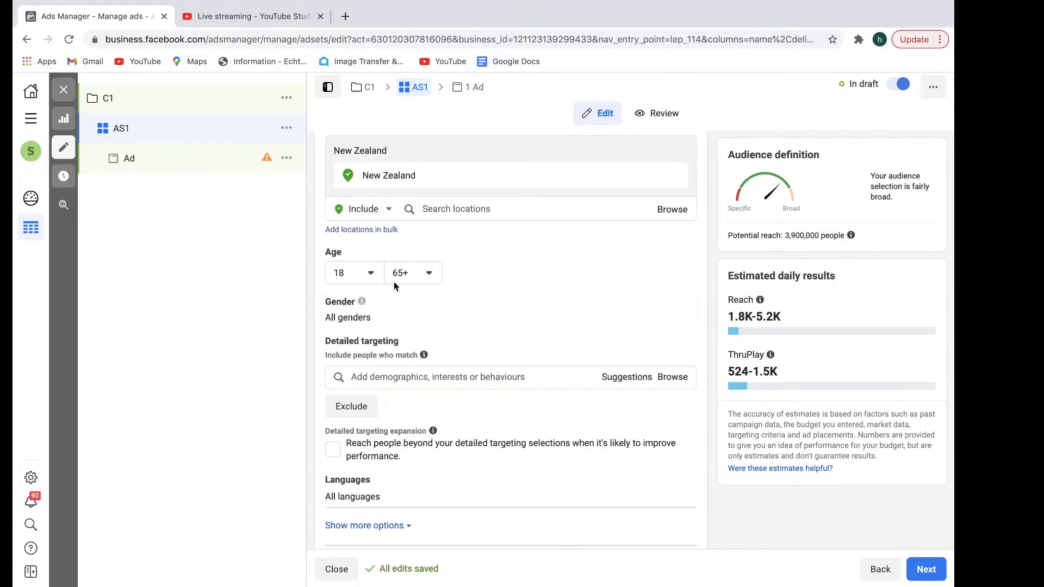
mouse_move(432, 430)
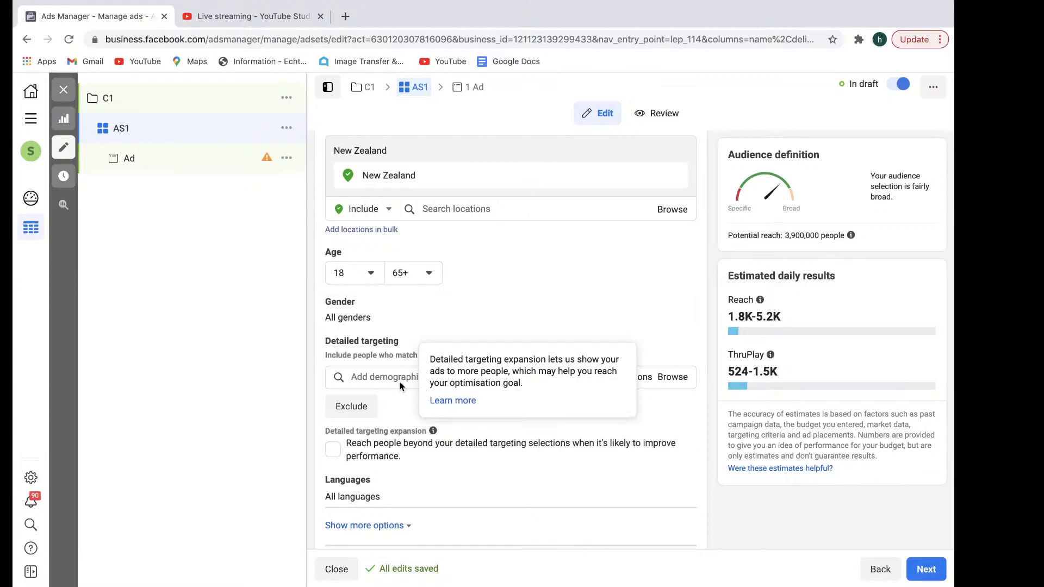
click(399, 382)
text(business page admins)
click(422, 408)
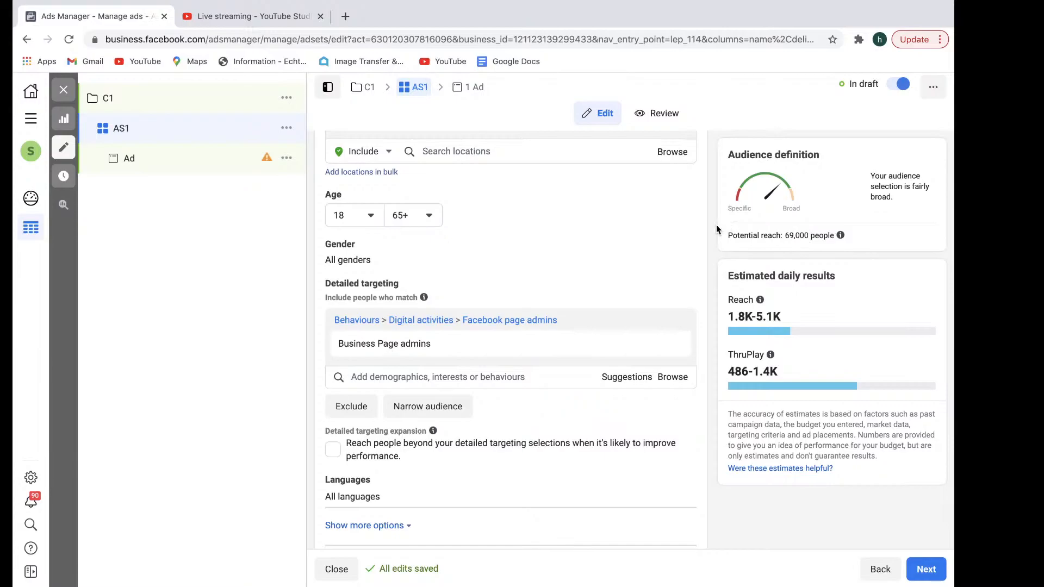
Step: Search the detailed targeting options for "fashion" and clear the search without adding anything
scroll(716, 229, up, 3)
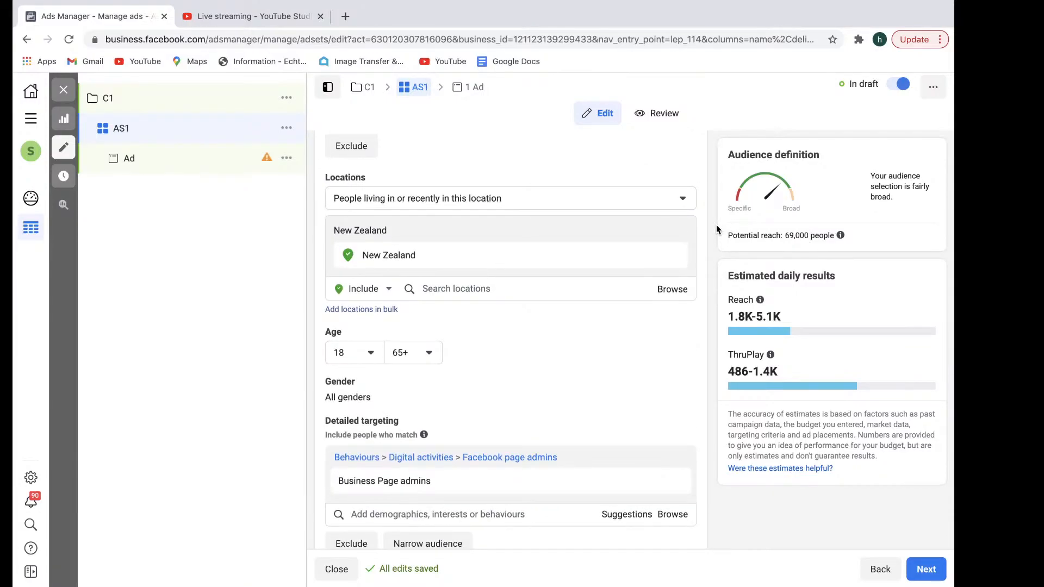
scroll(716, 229, down, 3)
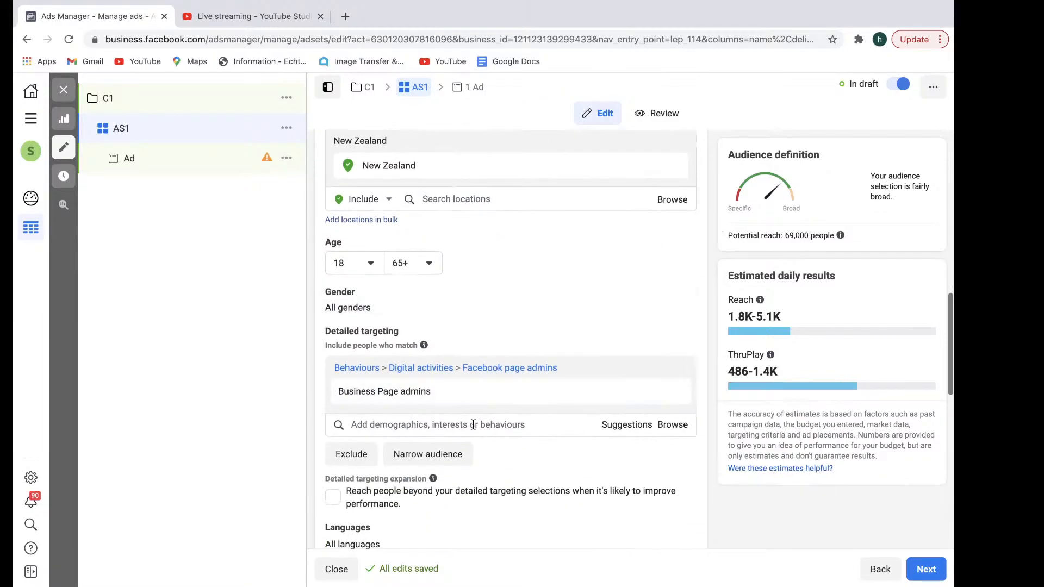
click(472, 425)
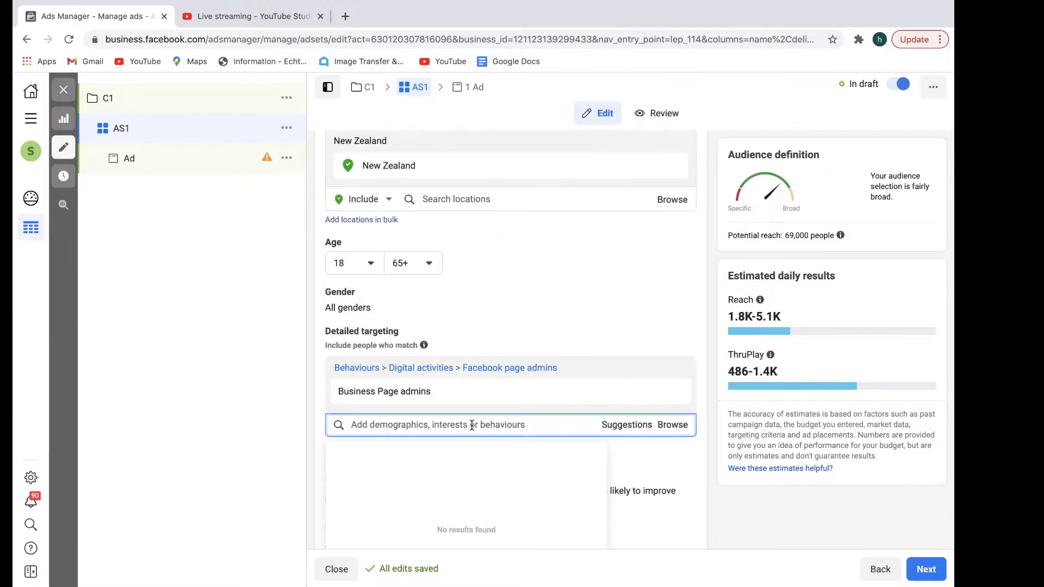
text(fashion)
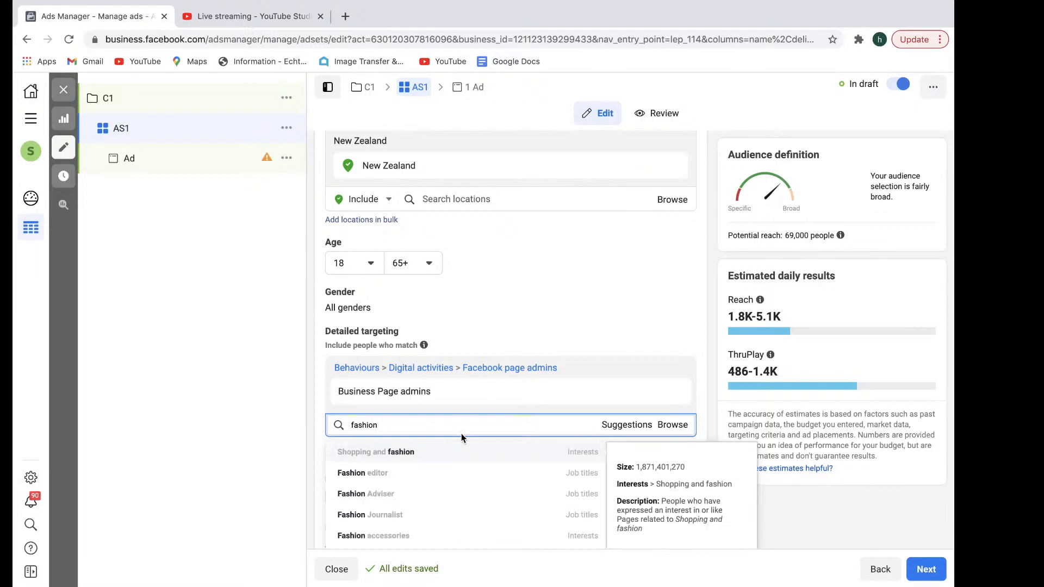
double_click(375, 424)
key(BackSpace)
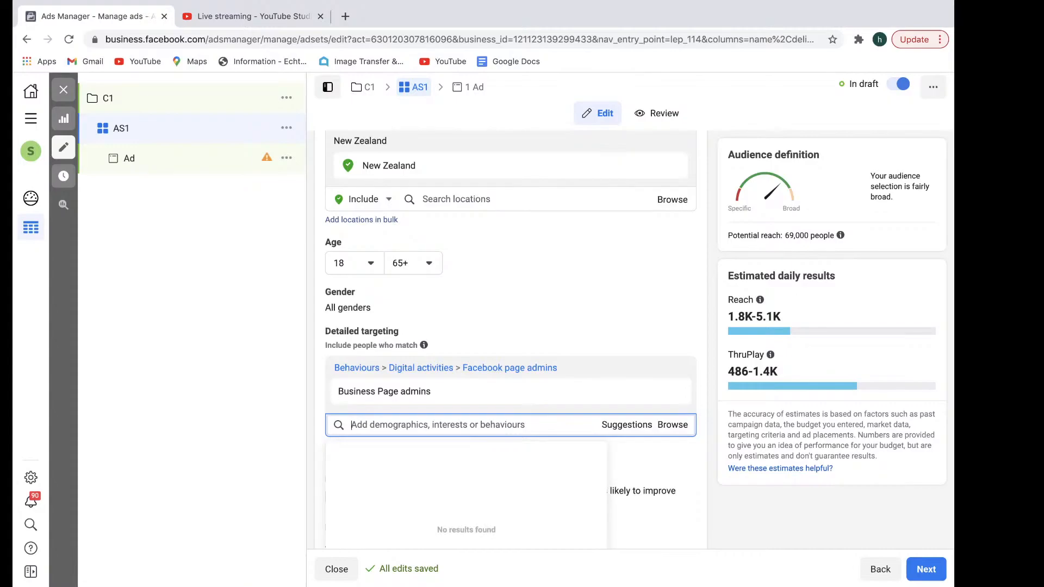
Step: Look up the Russell Brunson interest in detailed targeting by searching for "russell brun", leaving it unselected and clearing the search
text(ruseel)
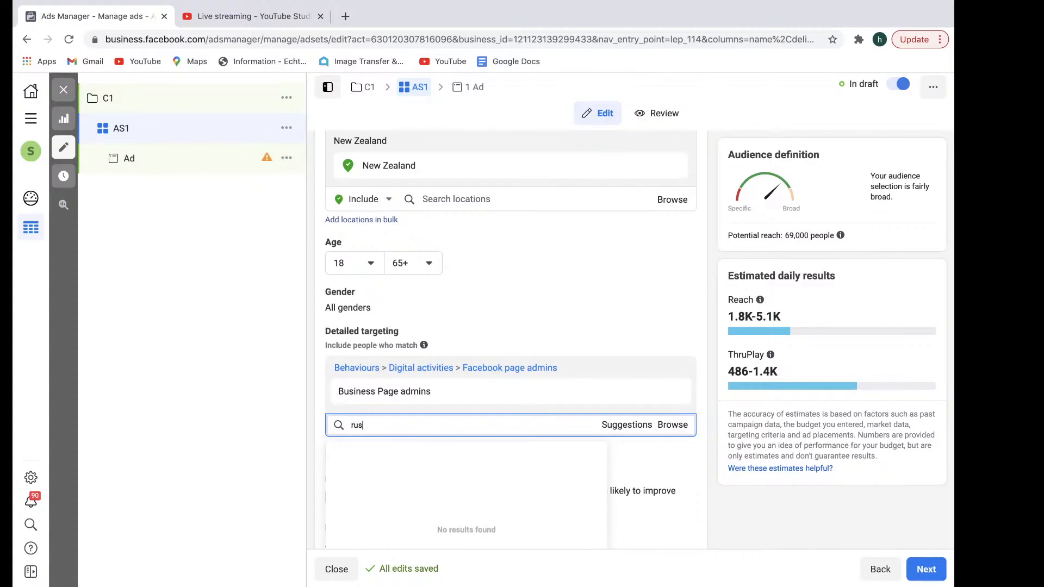
key(BackSpace)
key(BackSpace)
text(ll)
key(Left)
key(Left)
key(BackSpace)
text(sell brus)
key(BackSpace)
text(n)
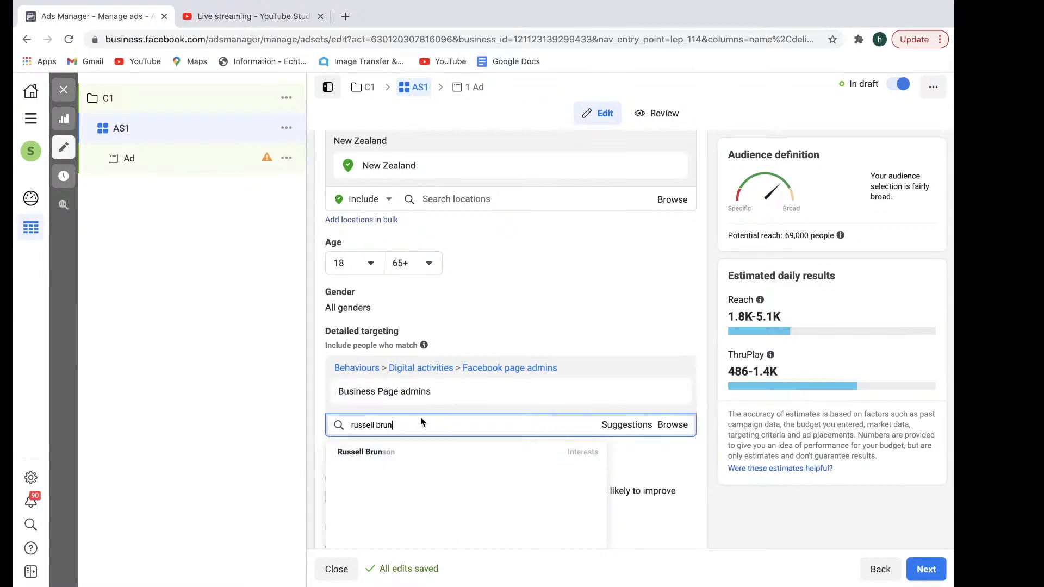
drag(410, 425, 331, 425)
key(BackSpace)
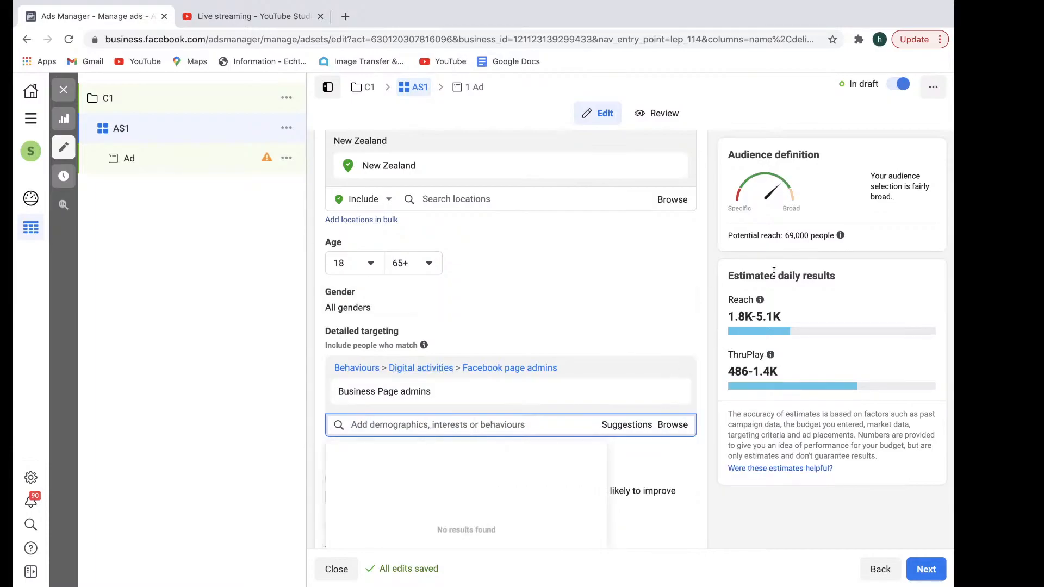
click(717, 282)
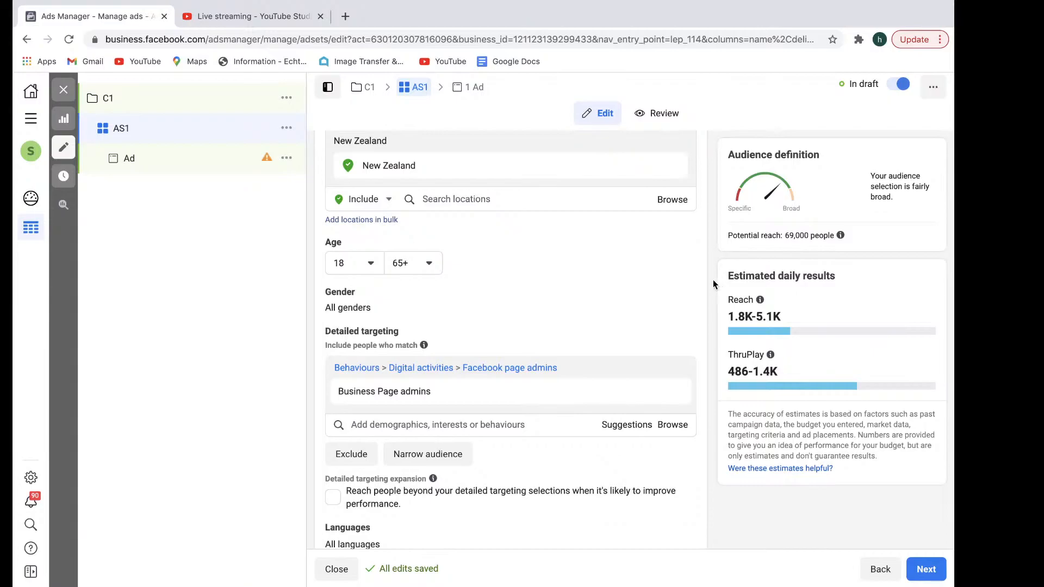
Step: Set the daily budget of ad set AS1 to $5.00 NZD
scroll(609, 255, up, 3)
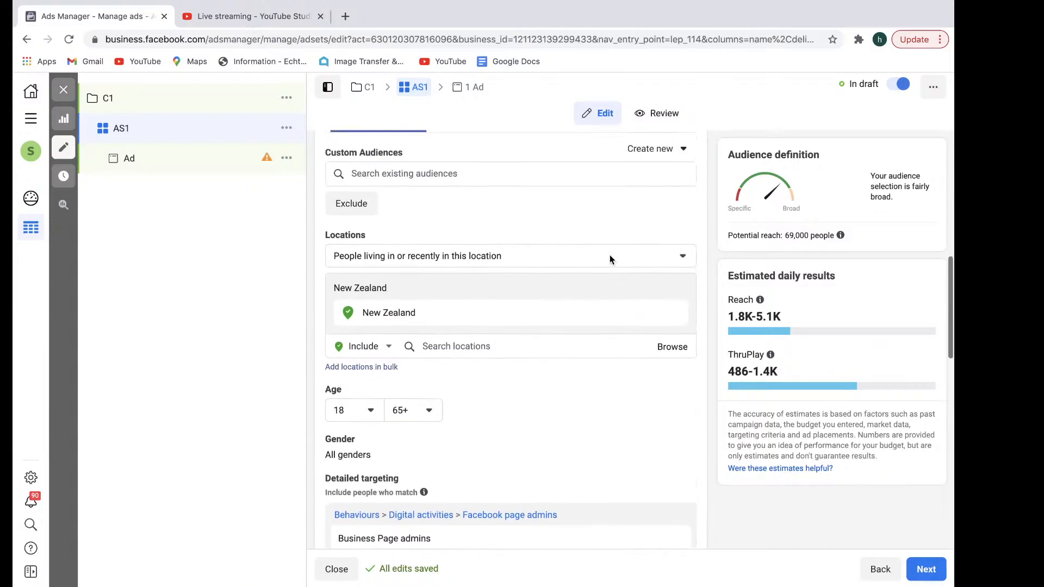
scroll(609, 255, up, 8)
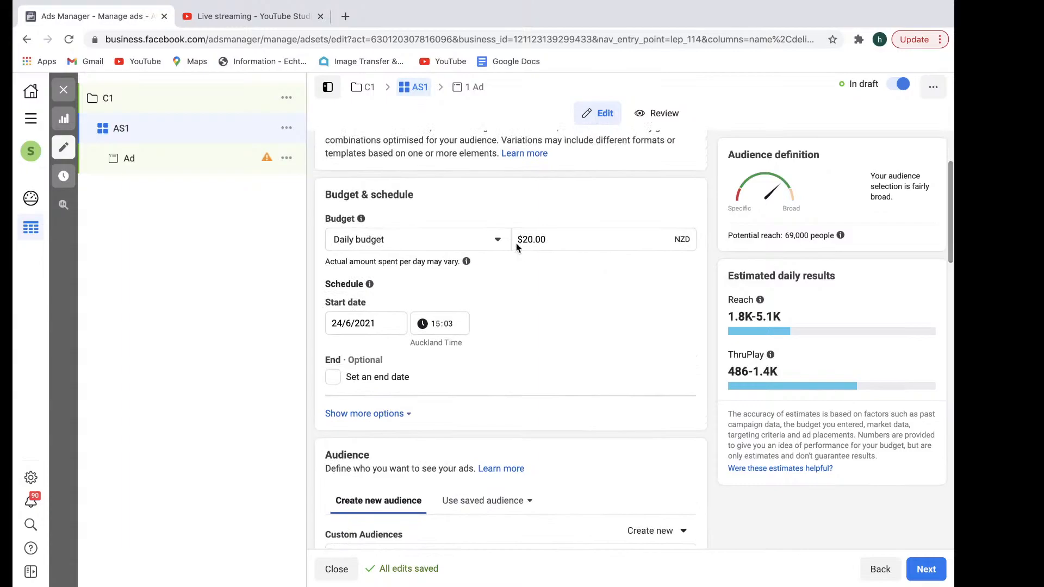
click(528, 239)
key(Right)
key(BackSpace)
key(BackSpace)
text(5)
click(707, 241)
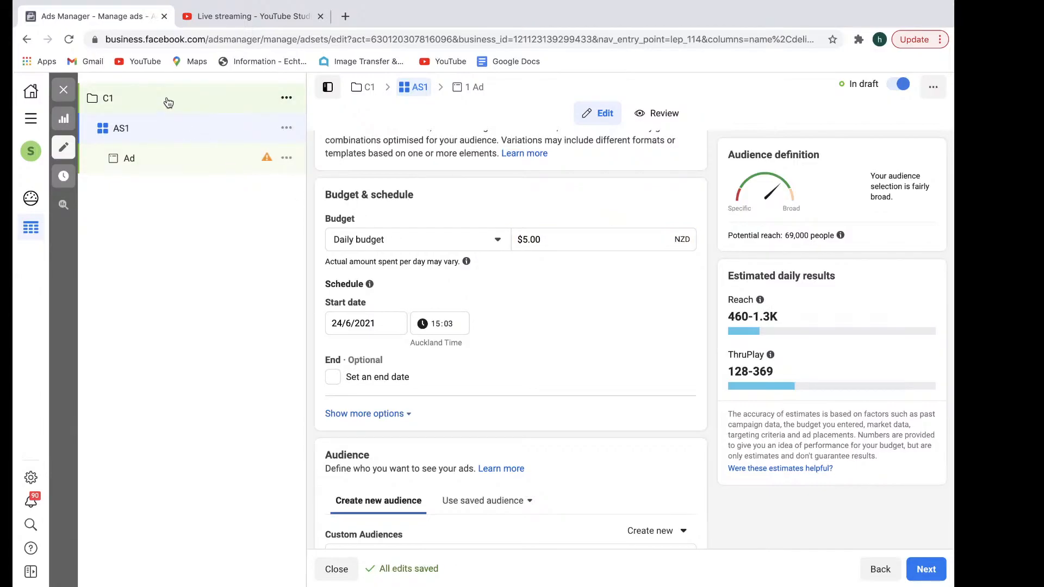
Step: Review the settings of campaign C1, its ad set AS1 and its ad, from campaign details through audience and delivery to the creative
scroll(434, 260, up, 2)
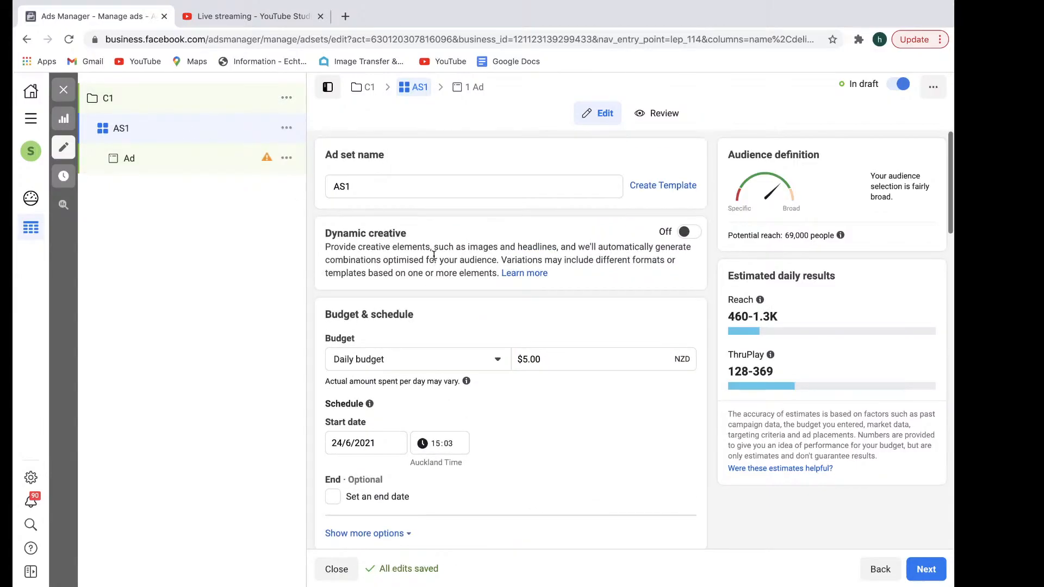
click(186, 101)
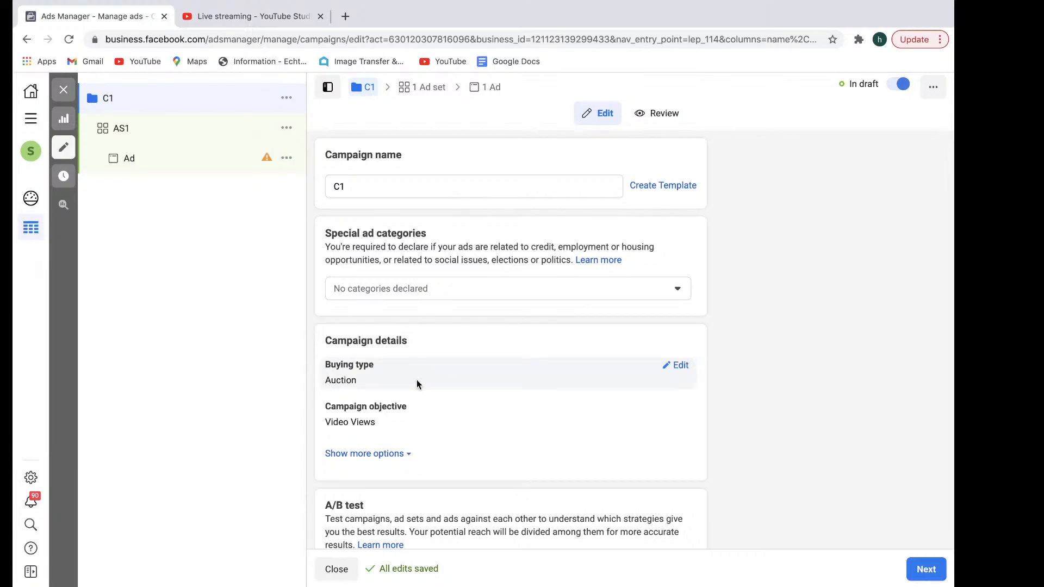
scroll(684, 387, down, 2)
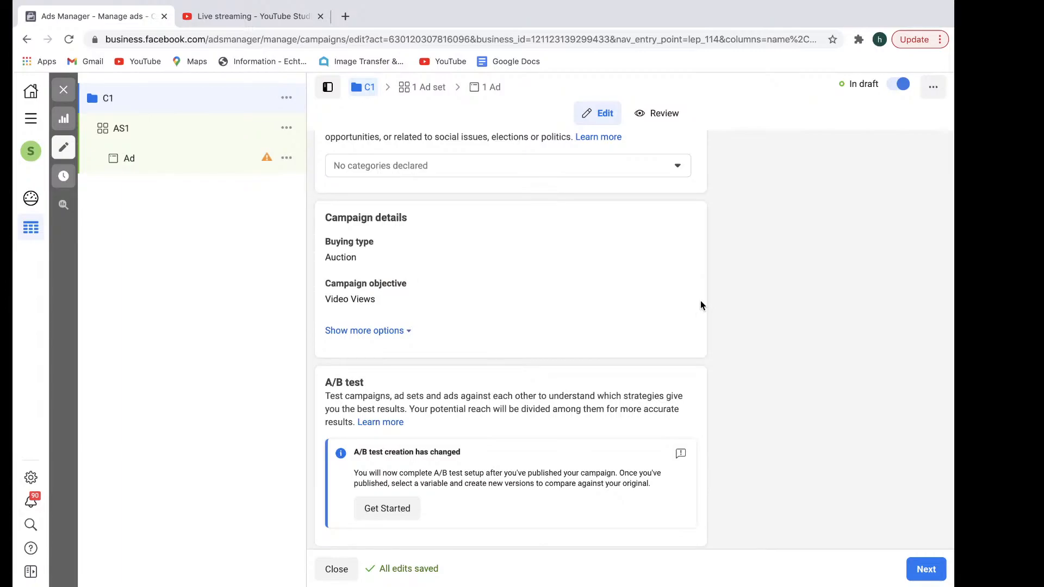
scroll(700, 305, down, 2)
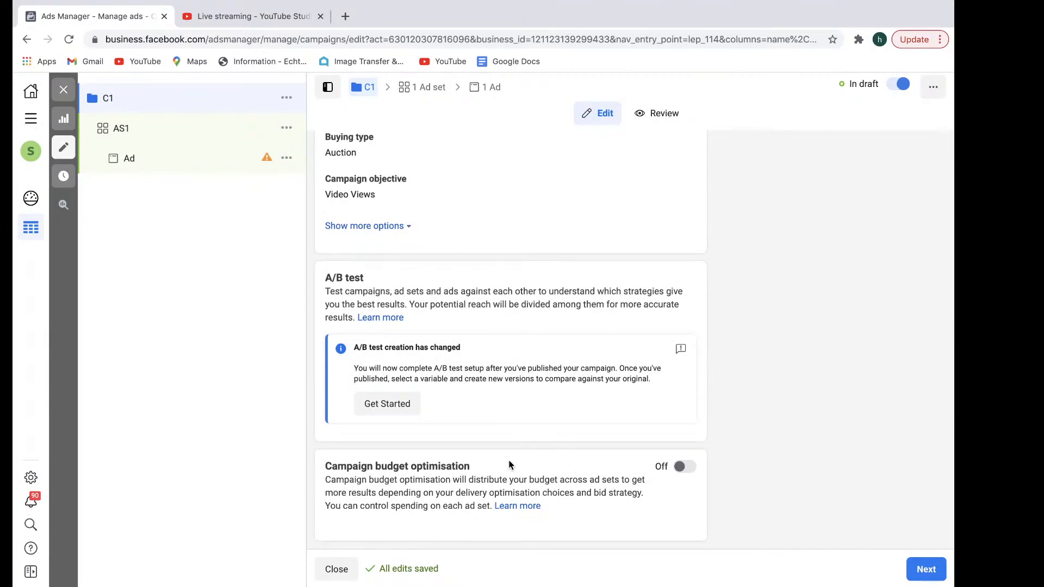
click(175, 130)
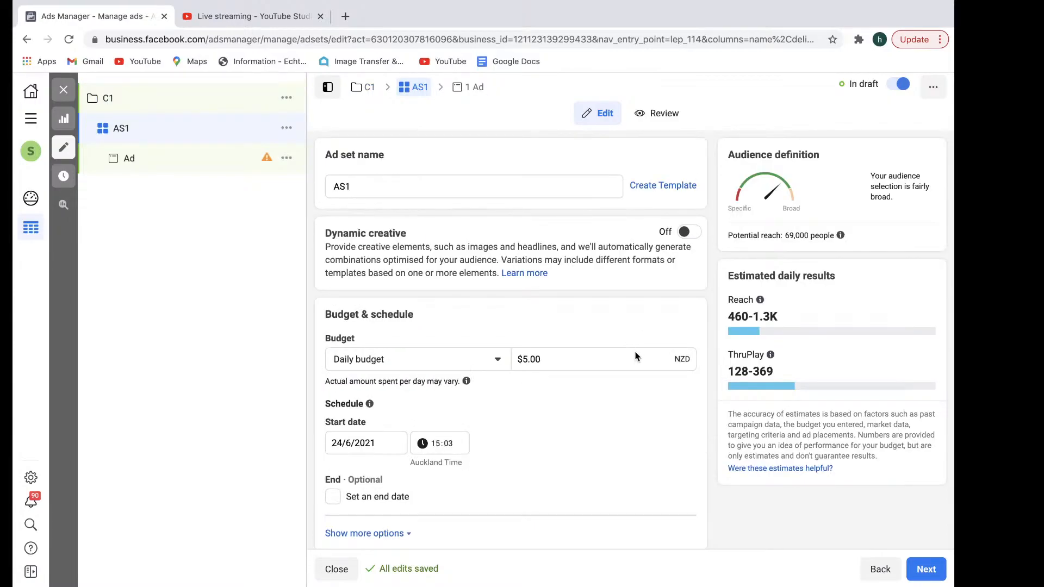
scroll(579, 359, down, 3)
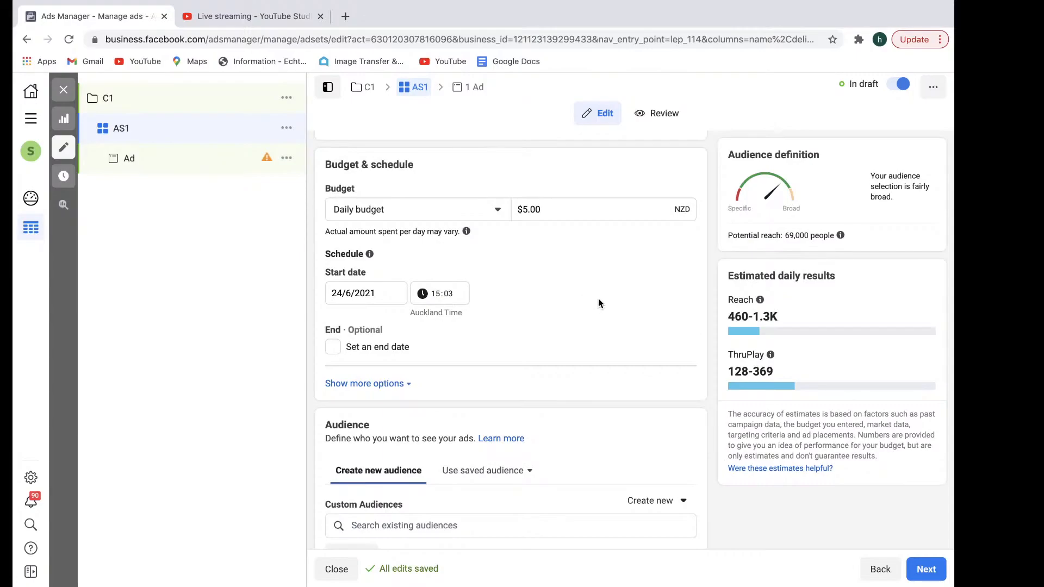
scroll(599, 303, down, 3)
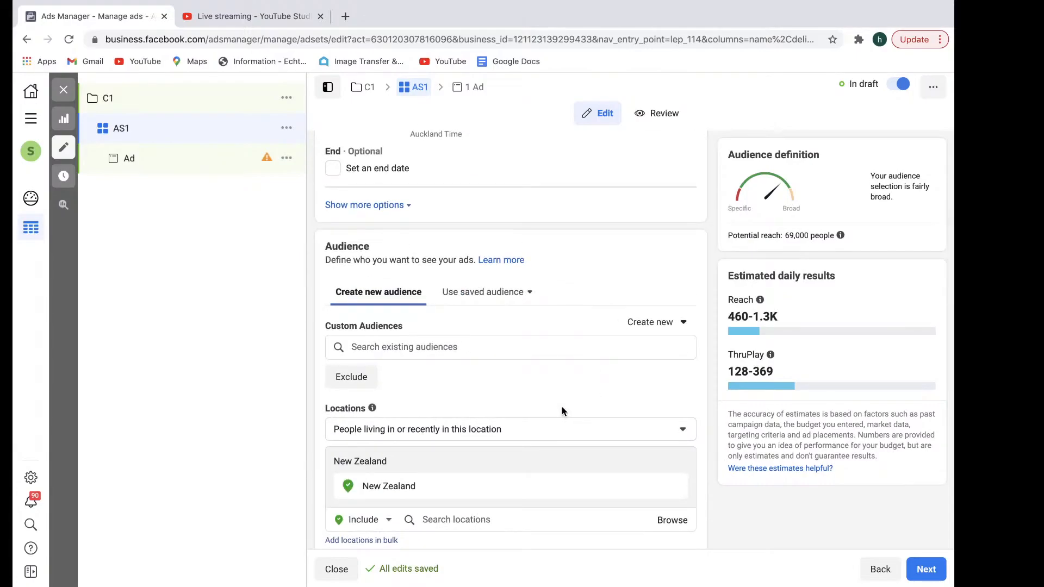
scroll(698, 429, down, 4)
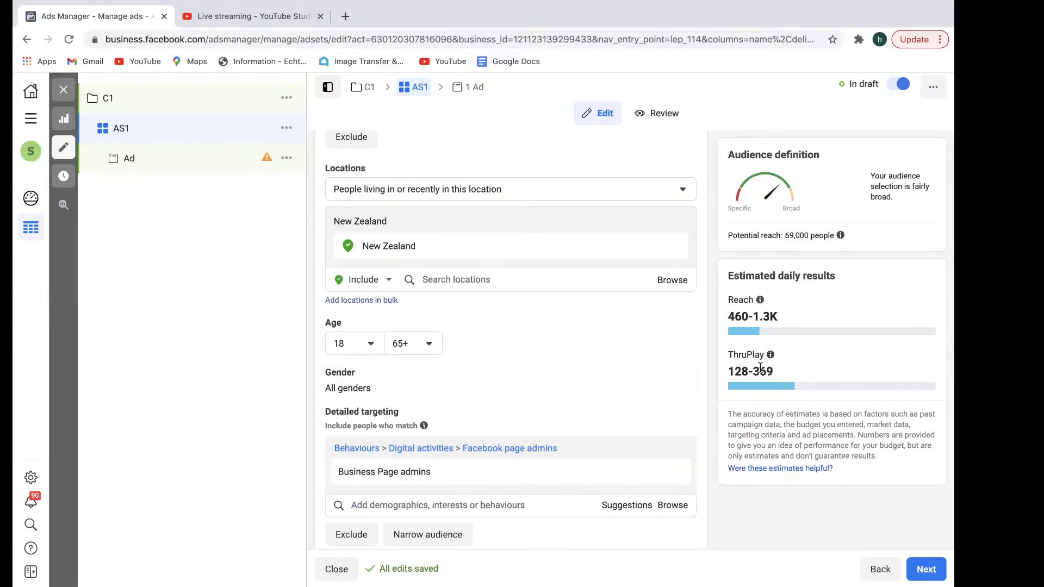
scroll(694, 361, down, 8)
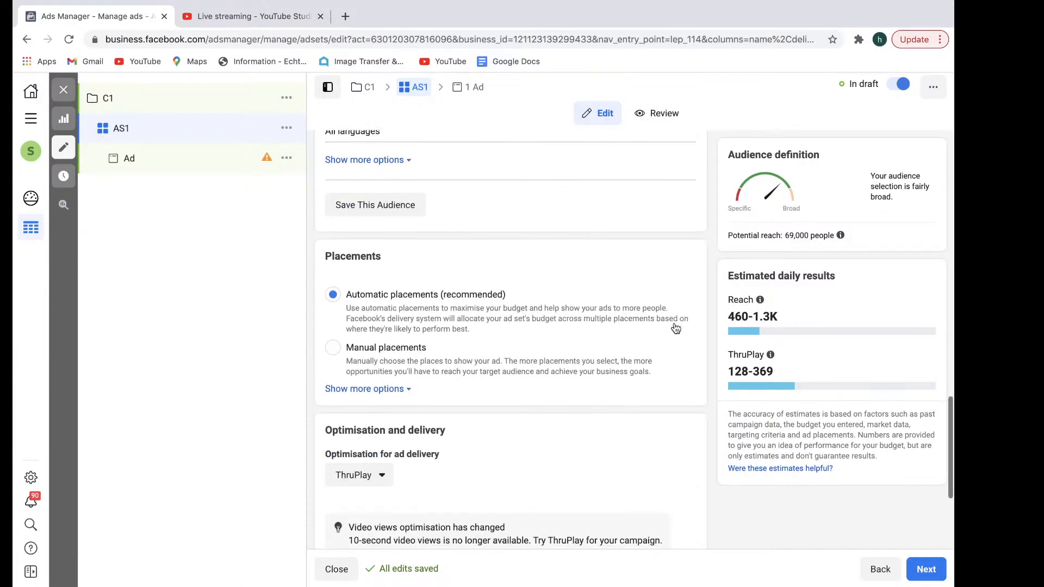
scroll(663, 366, down, 3)
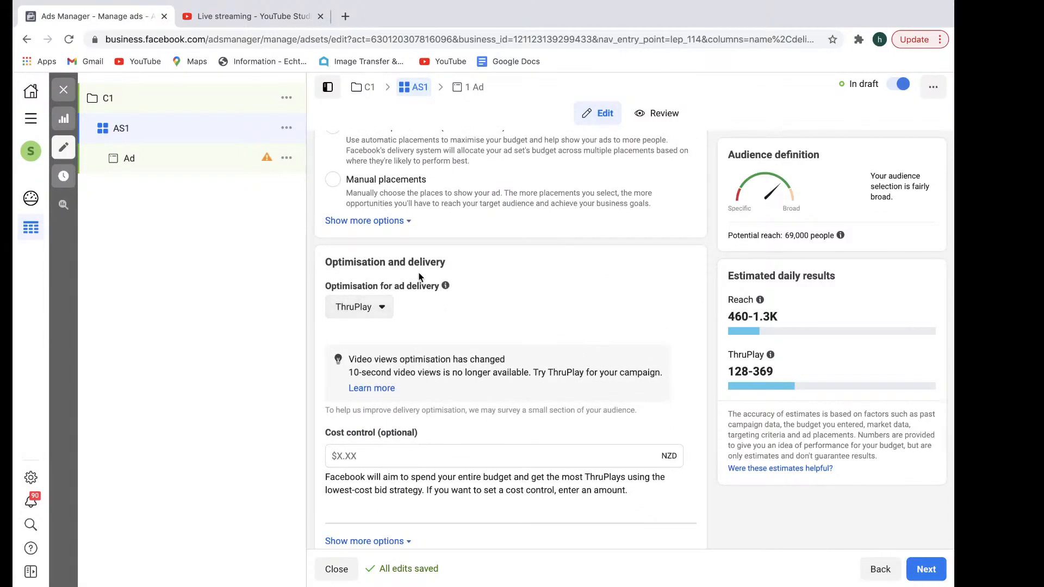
click(153, 158)
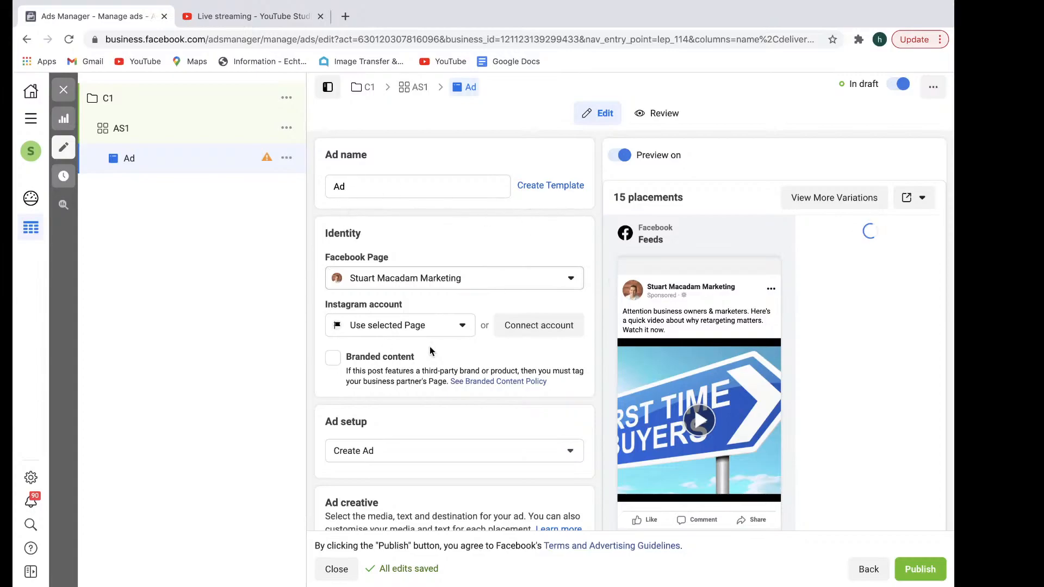
scroll(596, 352, down, 3)
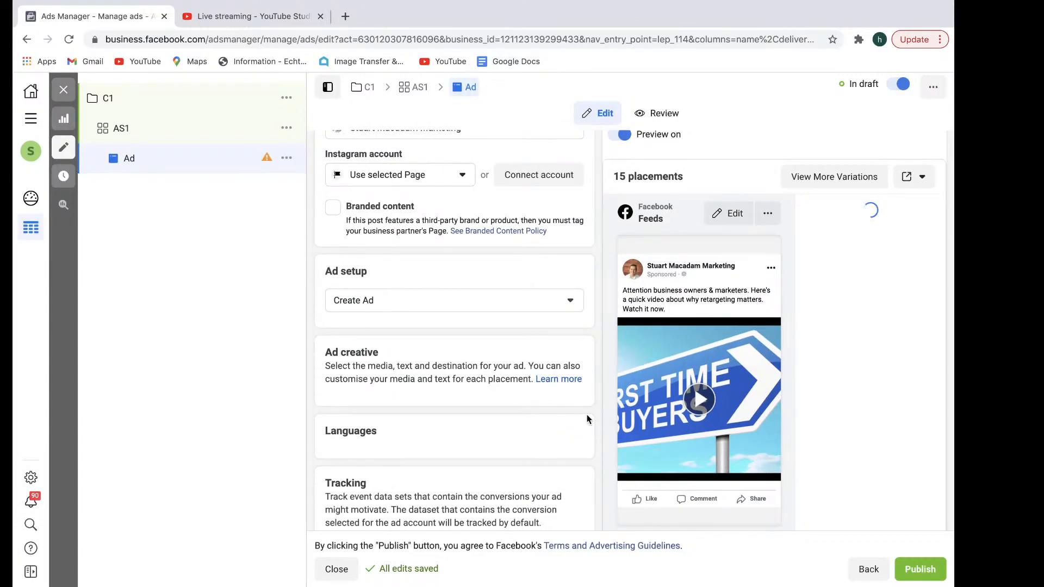
scroll(488, 425, down, 4)
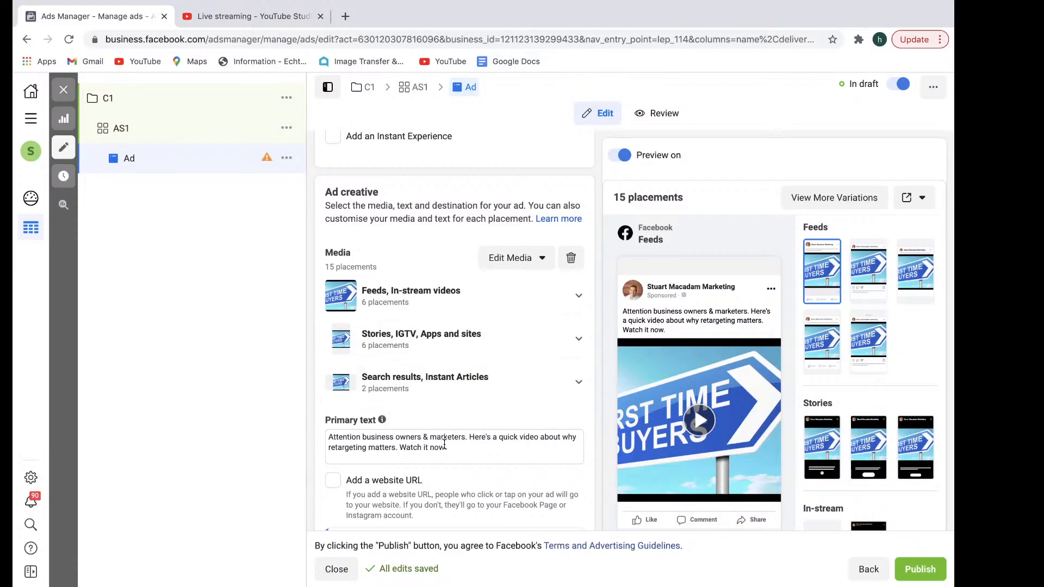
Step: Publish campaign C1 together with its ad set AS1 and its ad, dismiss the notification and close the editor
scroll(590, 424, down, 6)
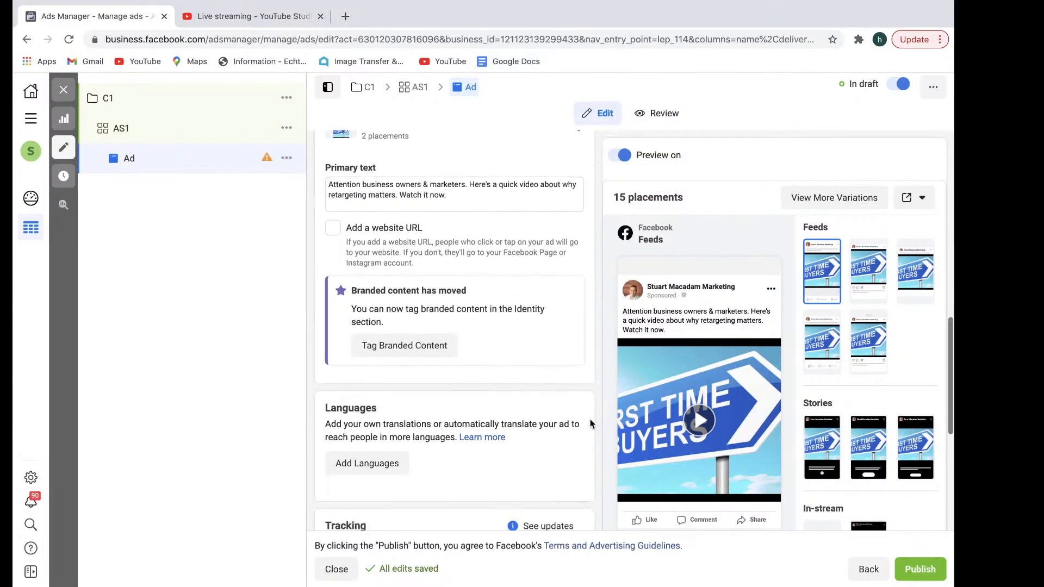
scroll(590, 424, down, 3)
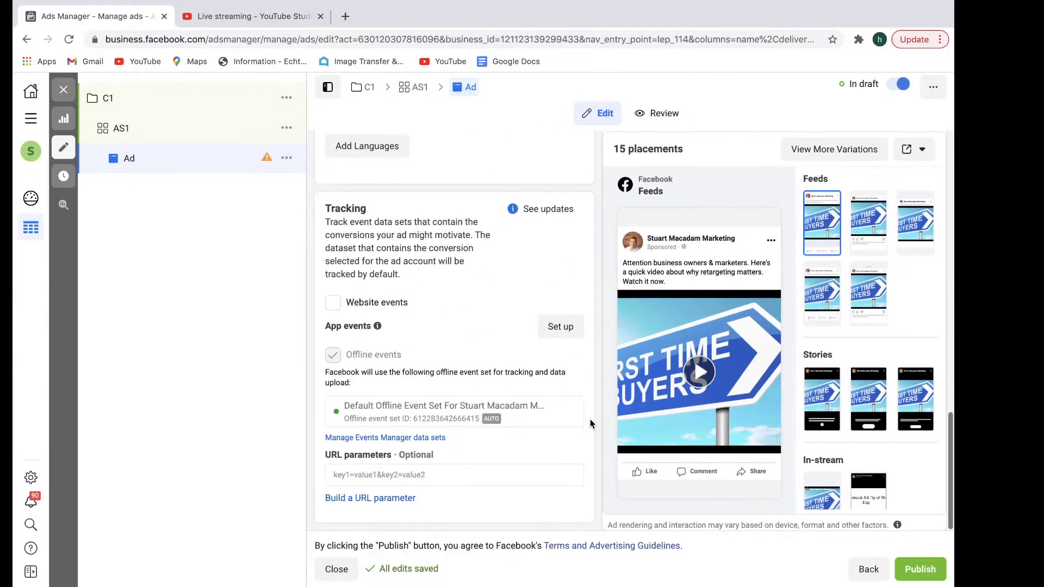
scroll(590, 423, up, 5)
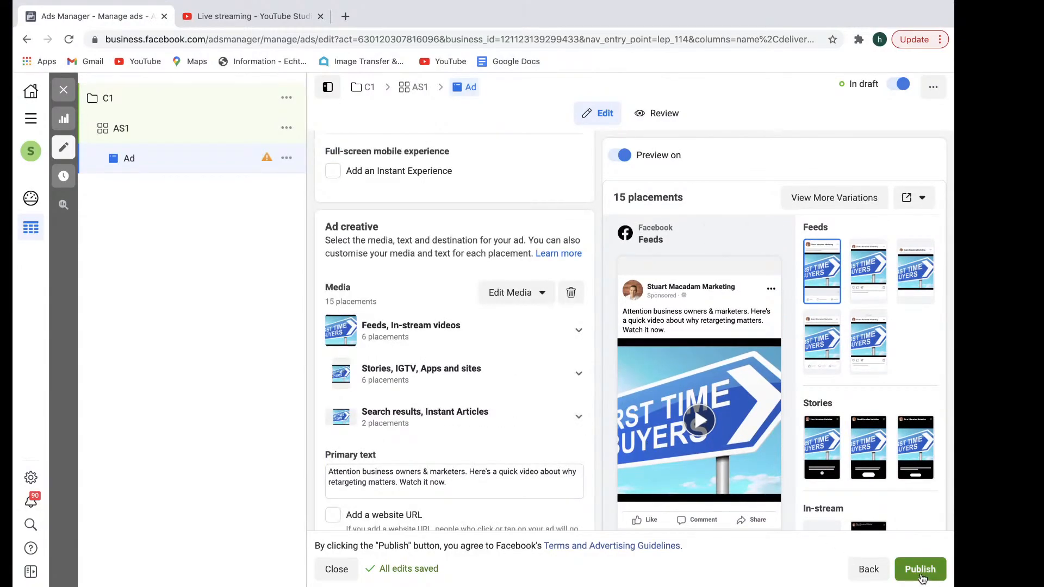
click(920, 569)
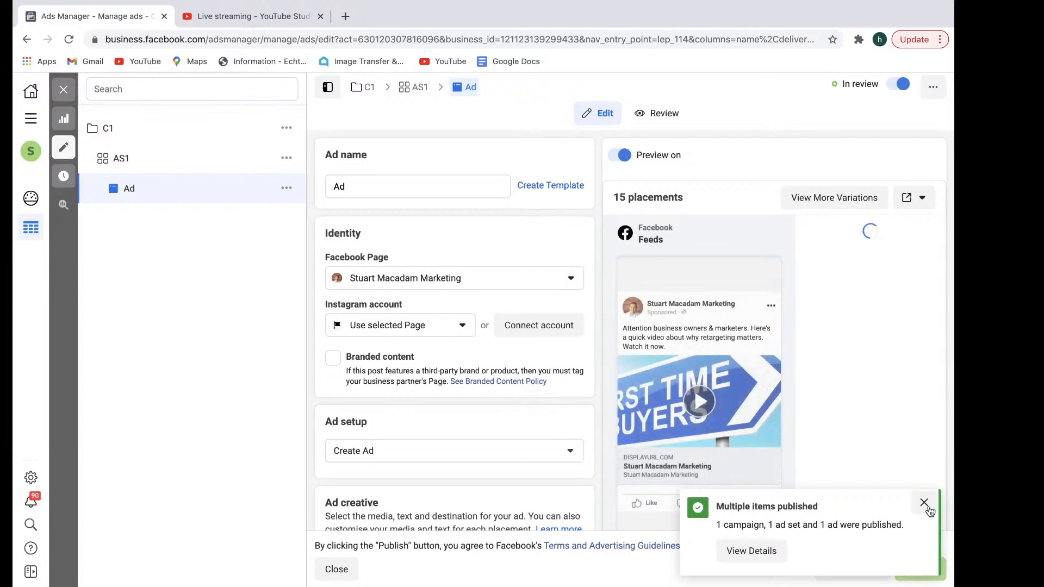
click(929, 510)
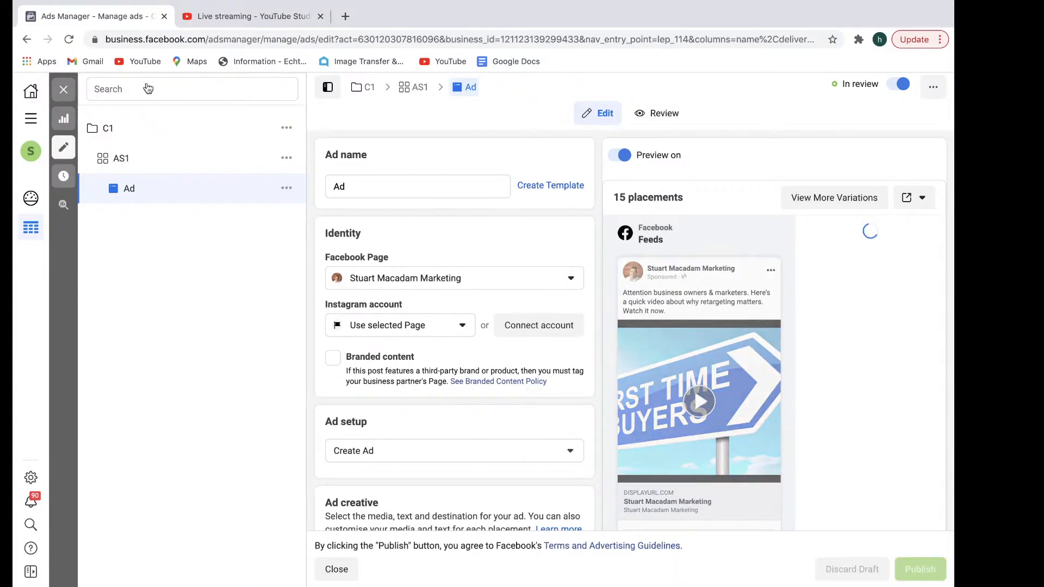
click(64, 90)
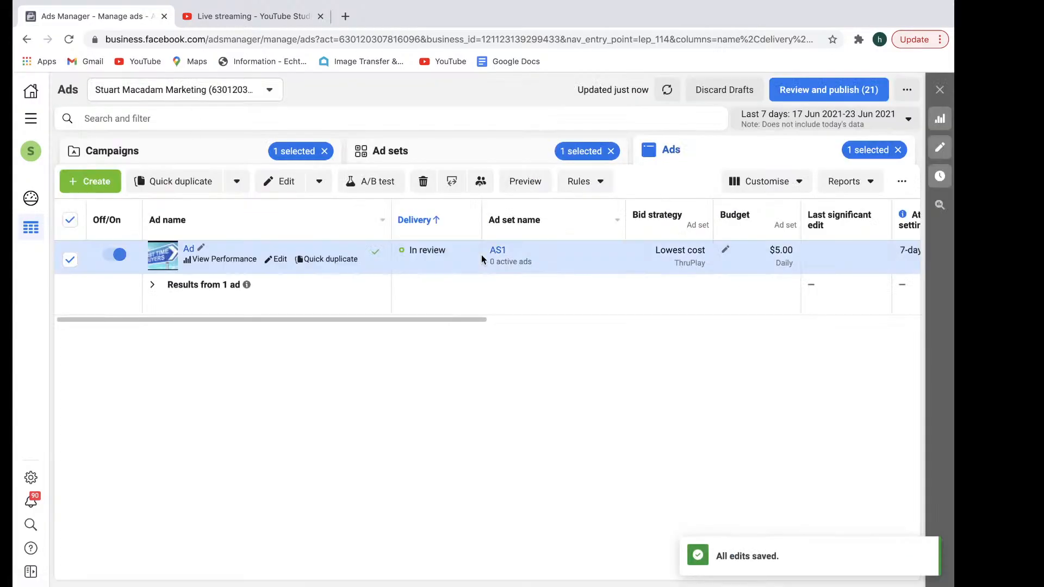
Step: Open the switched-off C1 campaign's ad set and examine its ThruPlays, reach, cost per result, amount spent, schedule and video play metrics
click(238, 149)
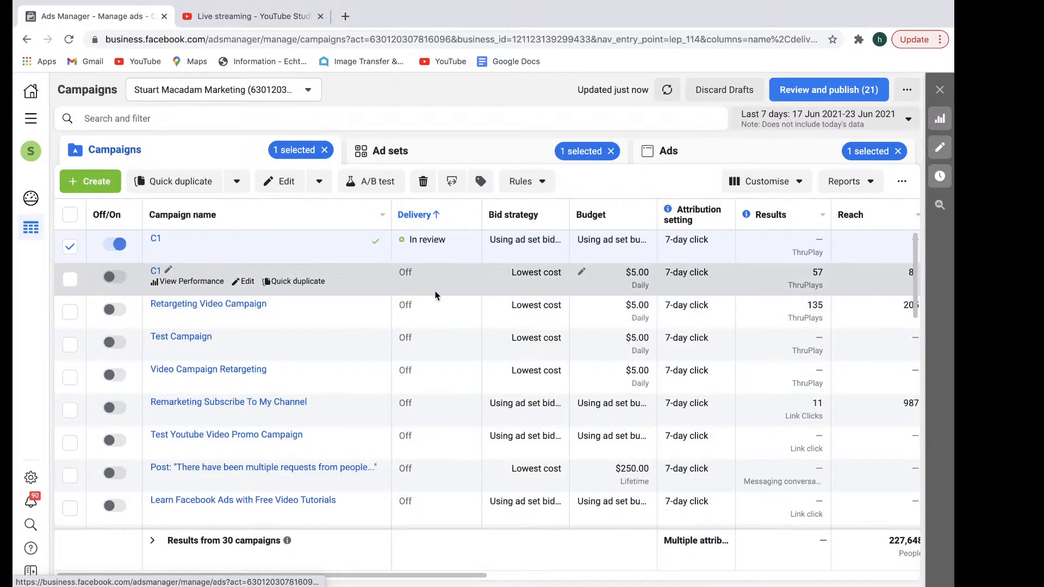
click(156, 270)
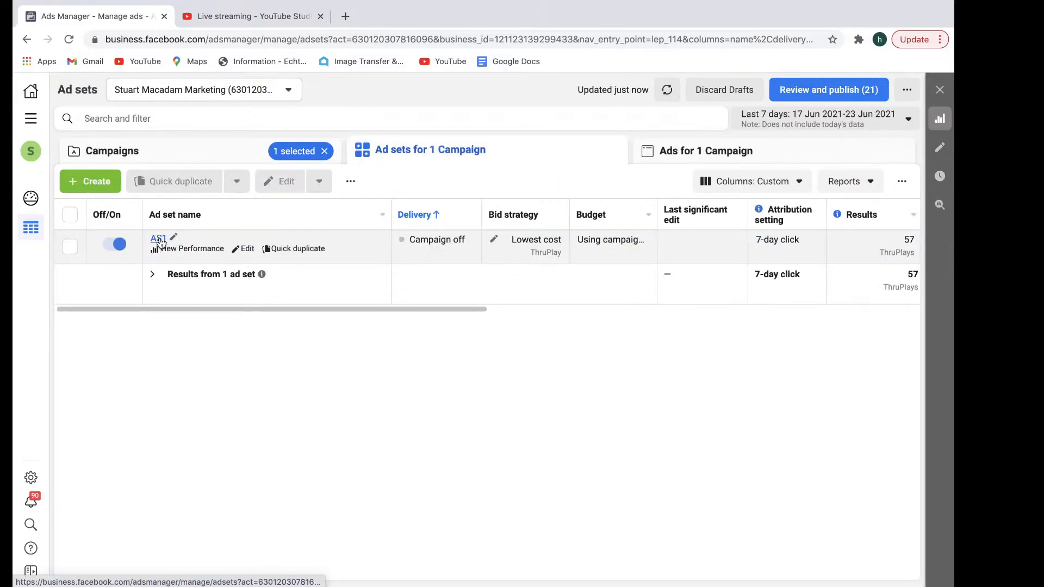
scroll(774, 259, right, 2)
scroll(772, 256, right, 4)
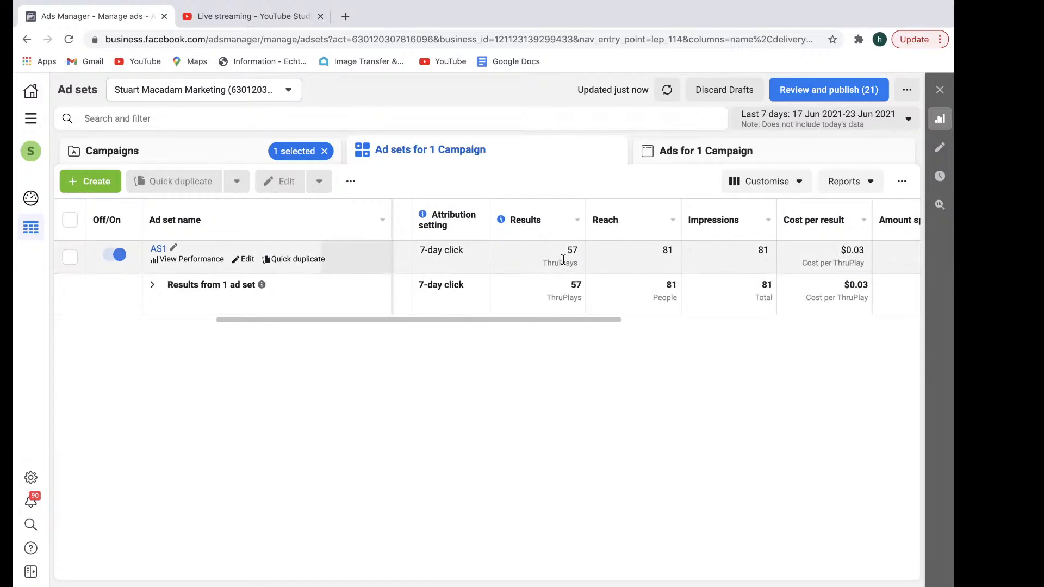
scroll(727, 267, right, 3)
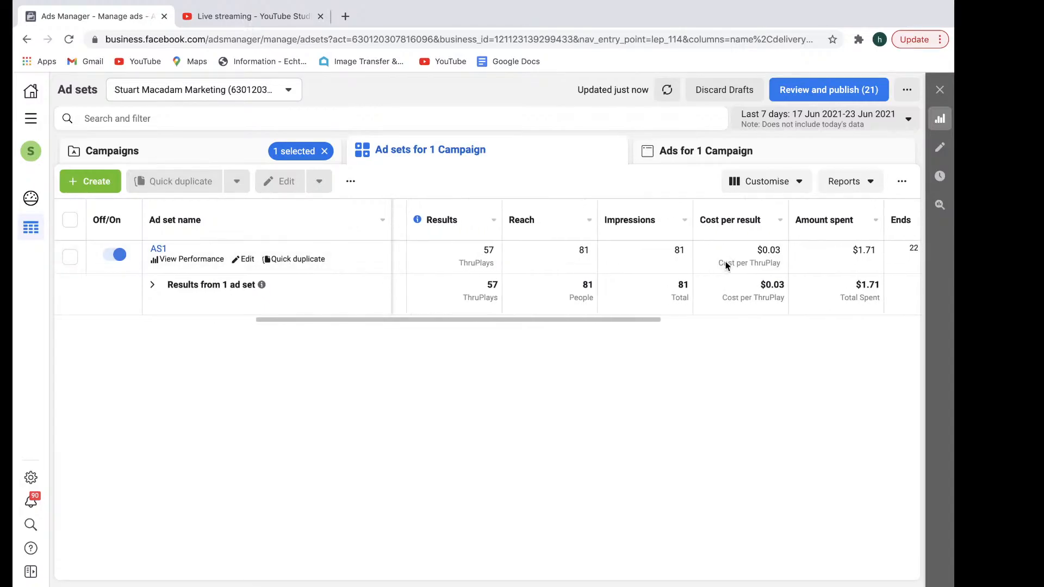
scroll(732, 261, right, 5)
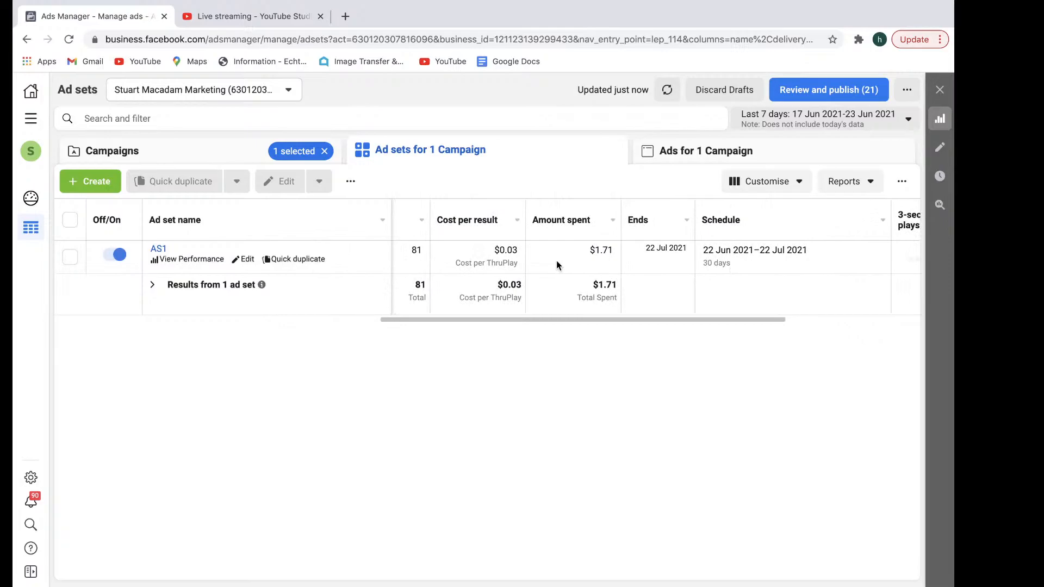
scroll(690, 264, right, 3)
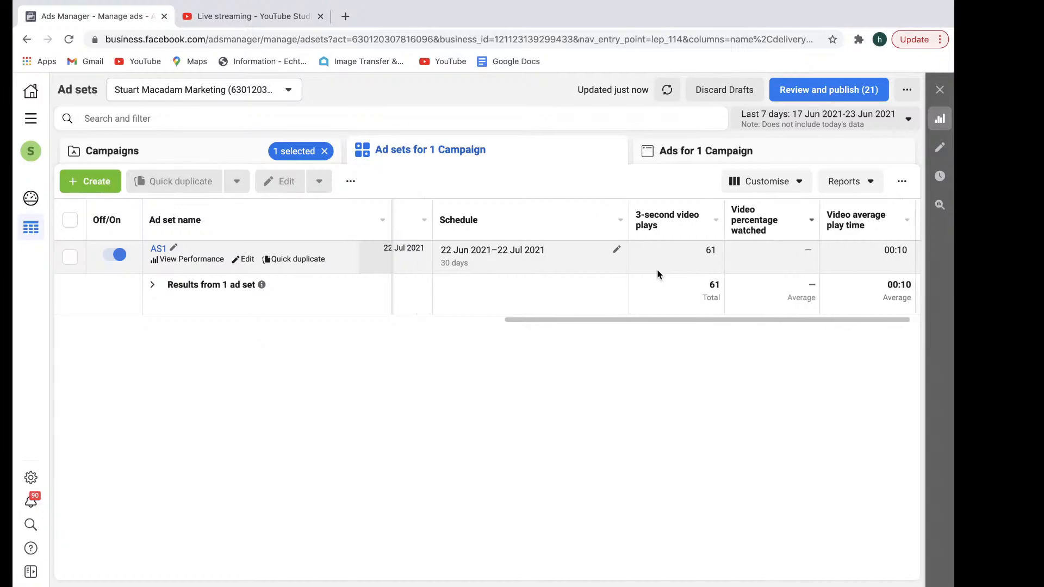
scroll(658, 275, left, 10)
scroll(660, 273, right, 2)
scroll(740, 279, right, 2)
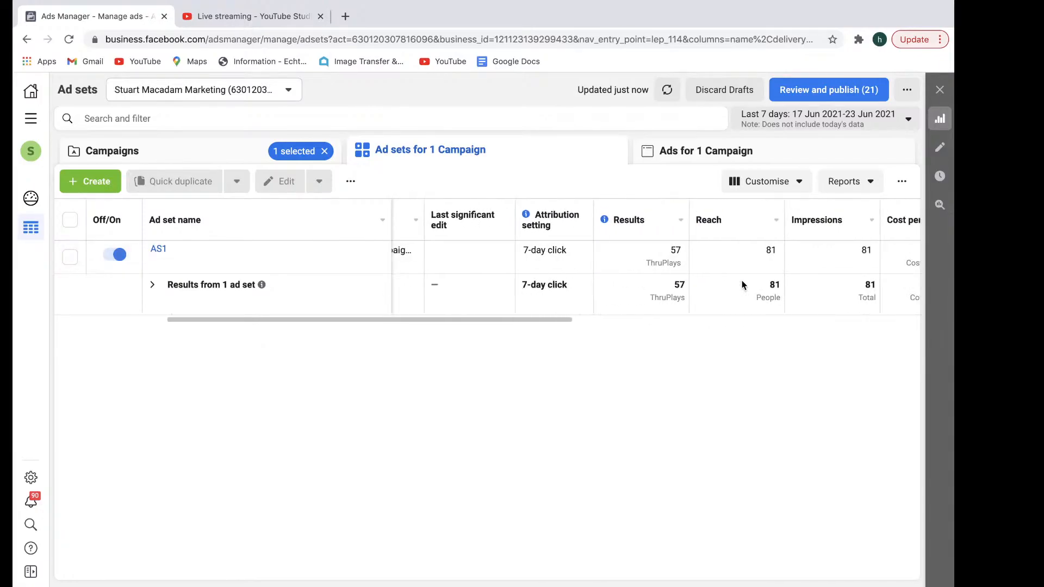